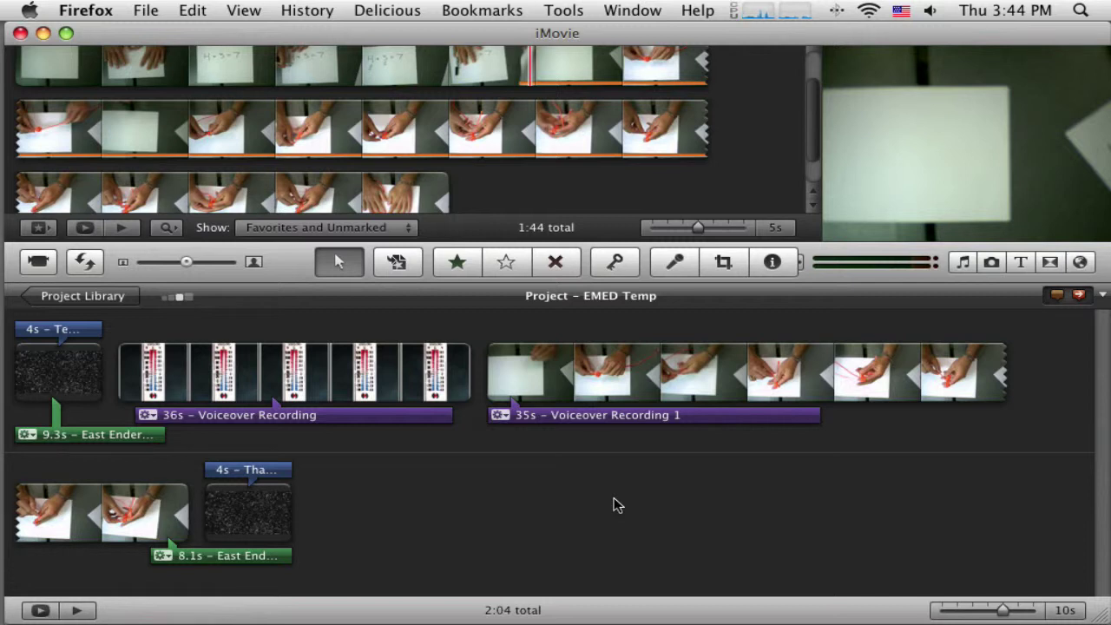
# Bring the iMovie window showing the EMED Temp project to the front
pyautogui.click(612, 505)
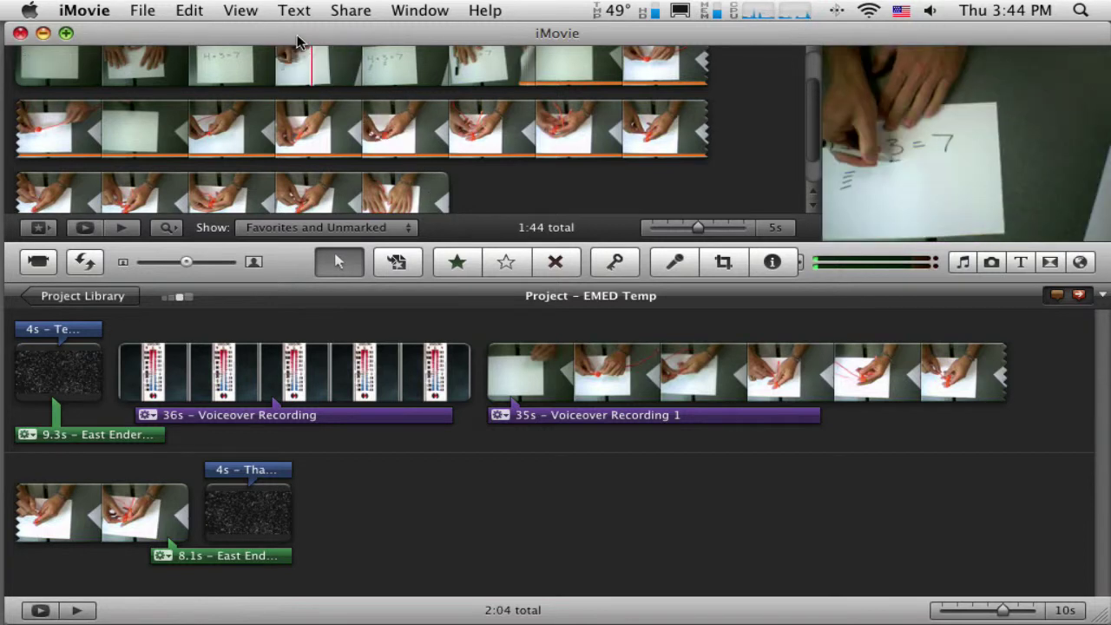
pyautogui.click(350, 12)
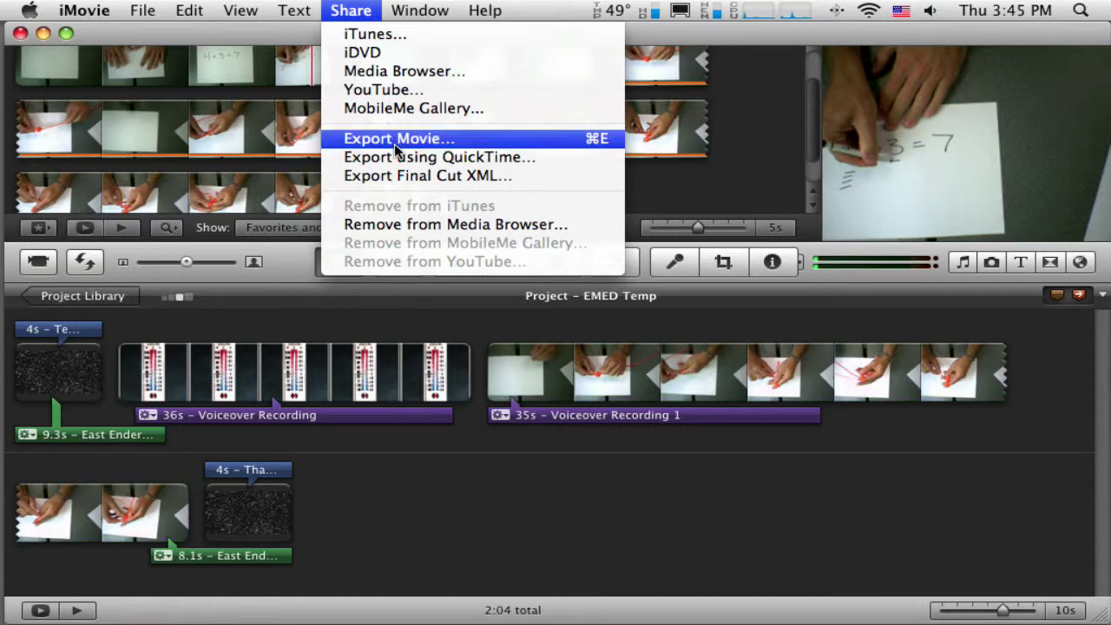
pyautogui.click(363, 55)
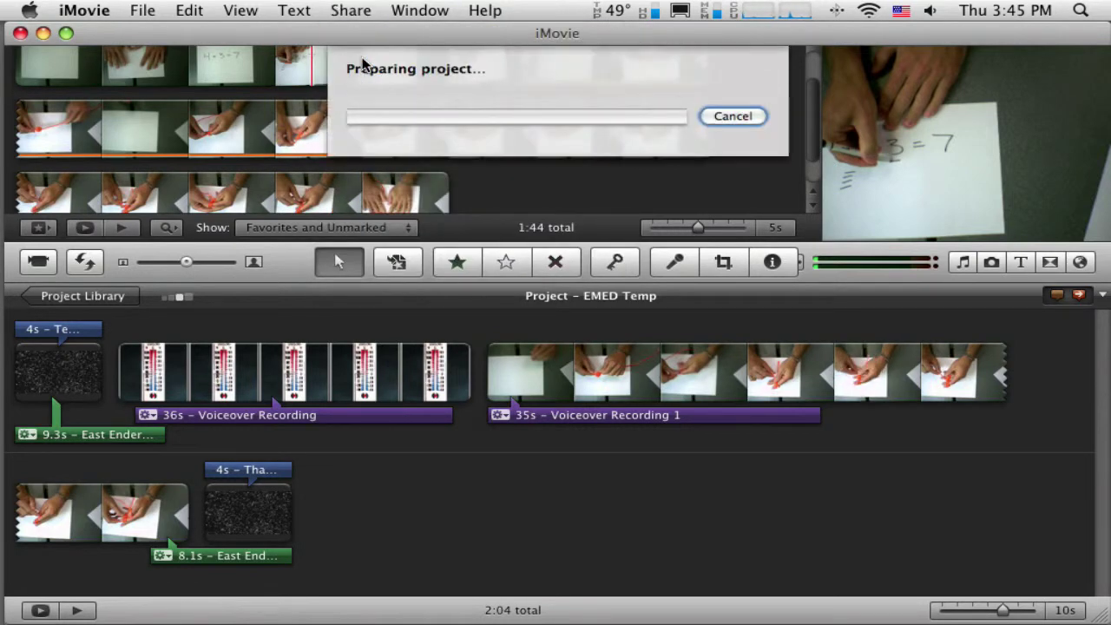
pyautogui.click(748, 117)
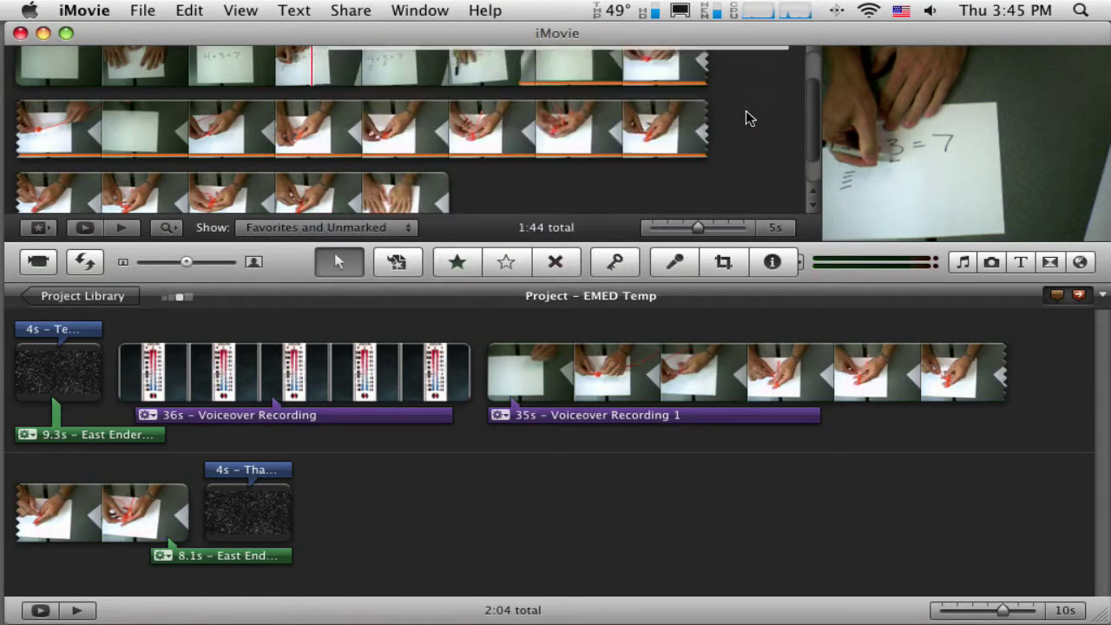
pyautogui.click(363, 14)
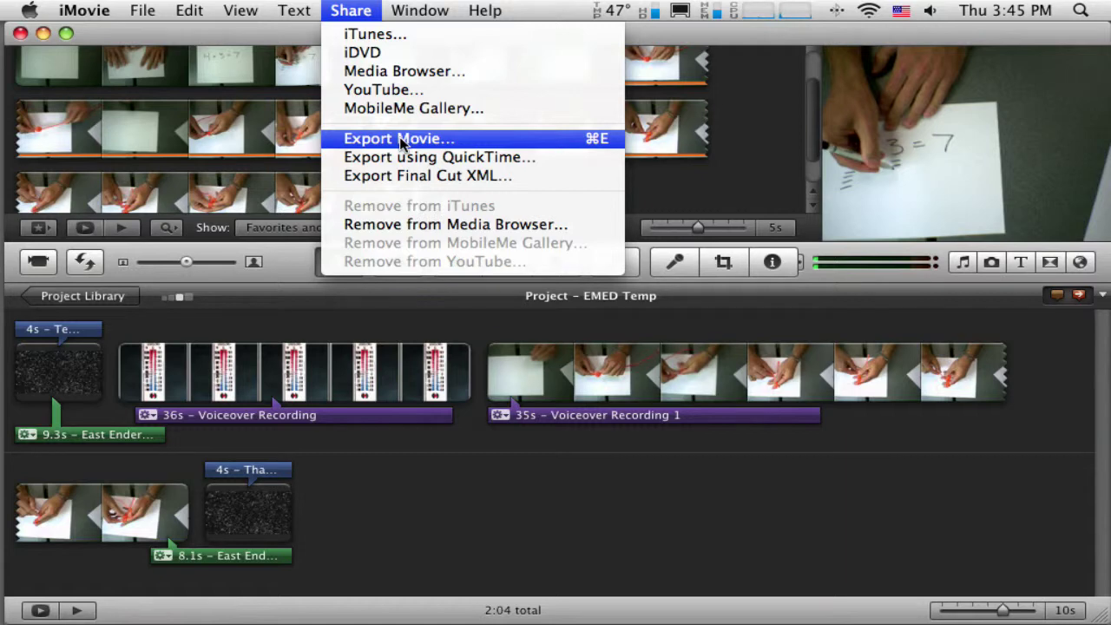
# Open the Export Movie settings and set the save location to the Desktop
pyautogui.click(398, 138)
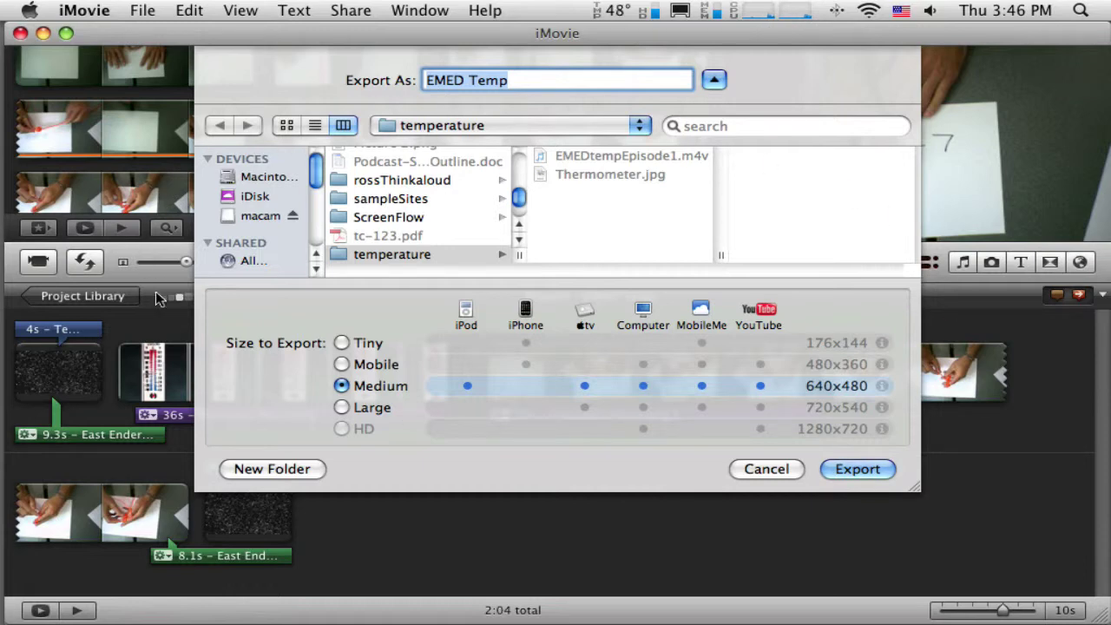
pyautogui.click(714, 79)
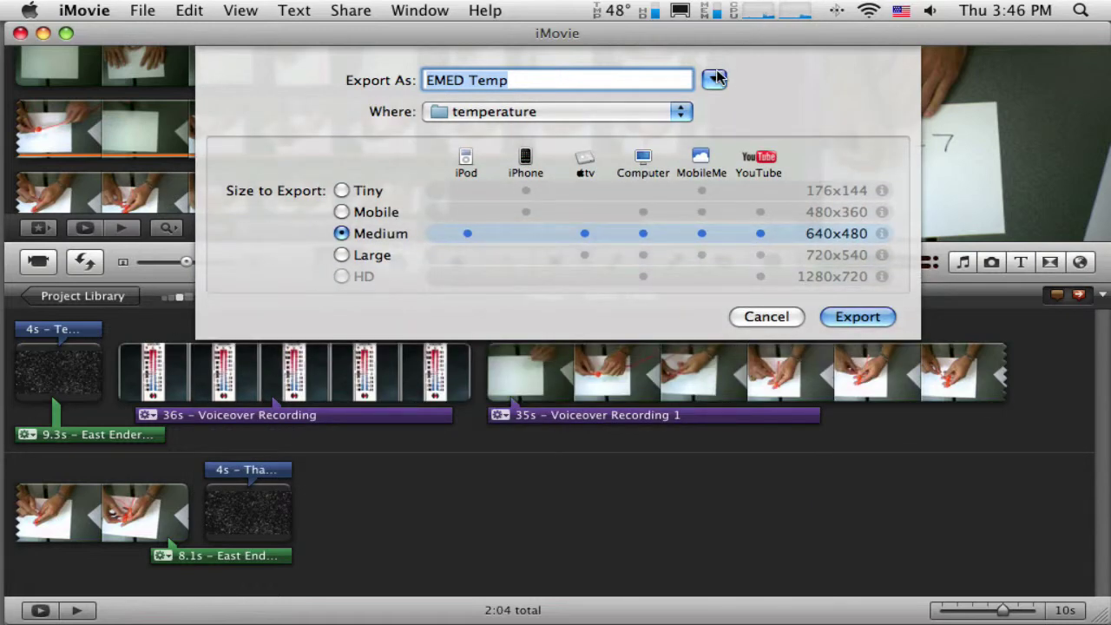
pyautogui.click(684, 113)
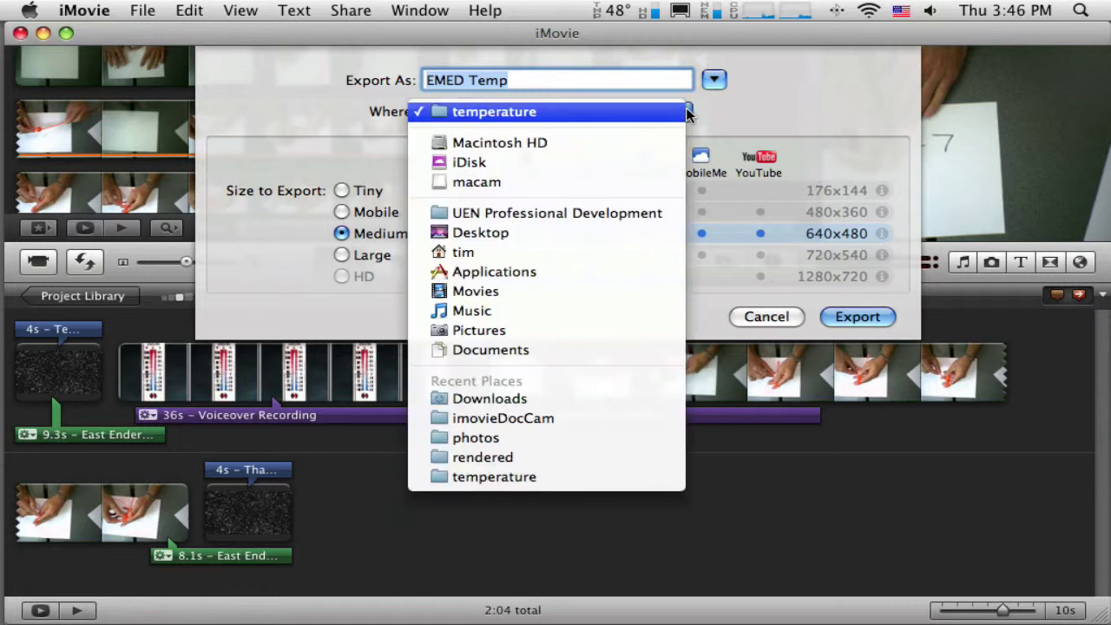
pyautogui.click(488, 235)
pyautogui.click(679, 114)
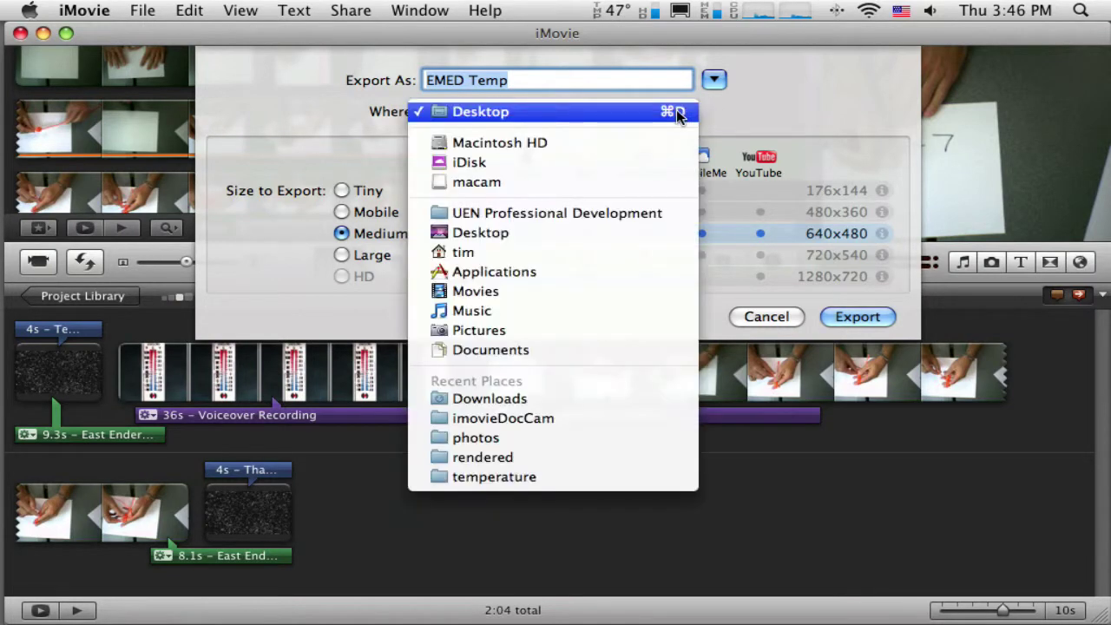
pyautogui.click(680, 113)
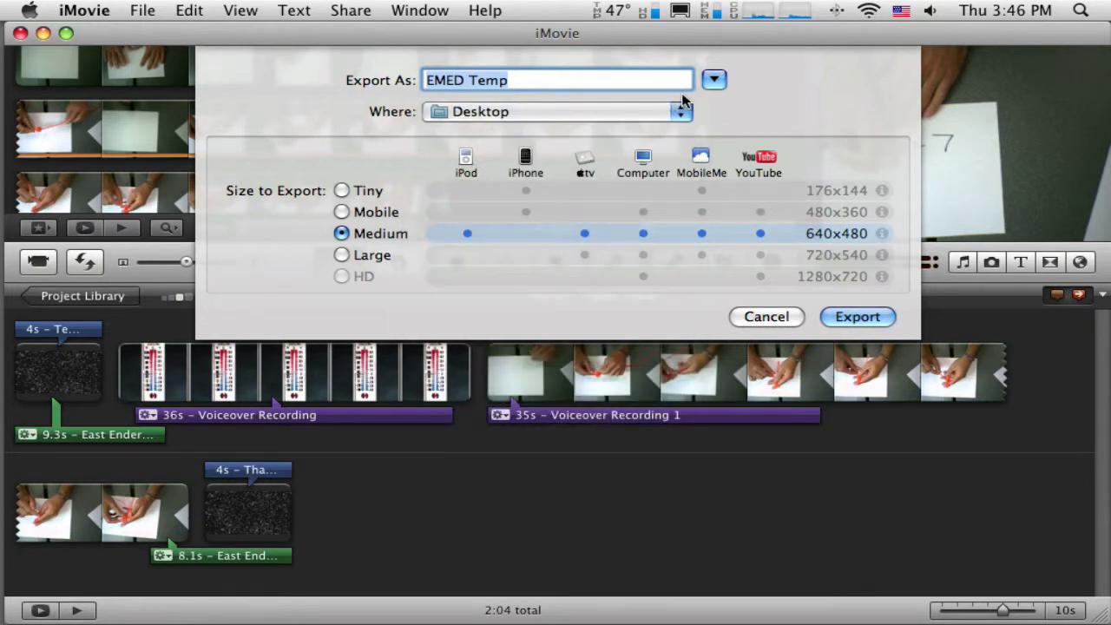
# Expand the folder browser and navigate to the temperature folder on the Desktop
pyautogui.click(714, 79)
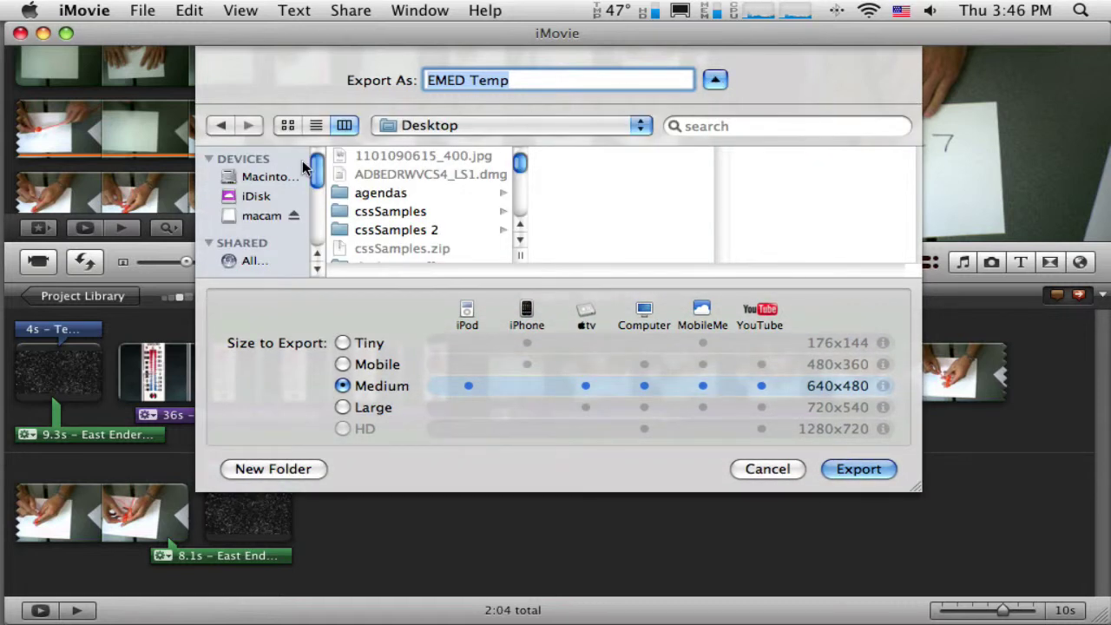
pyautogui.scroll(-1, 313, 178)
pyautogui.moveTo(312, 178); pyautogui.dragTo(313, 207)
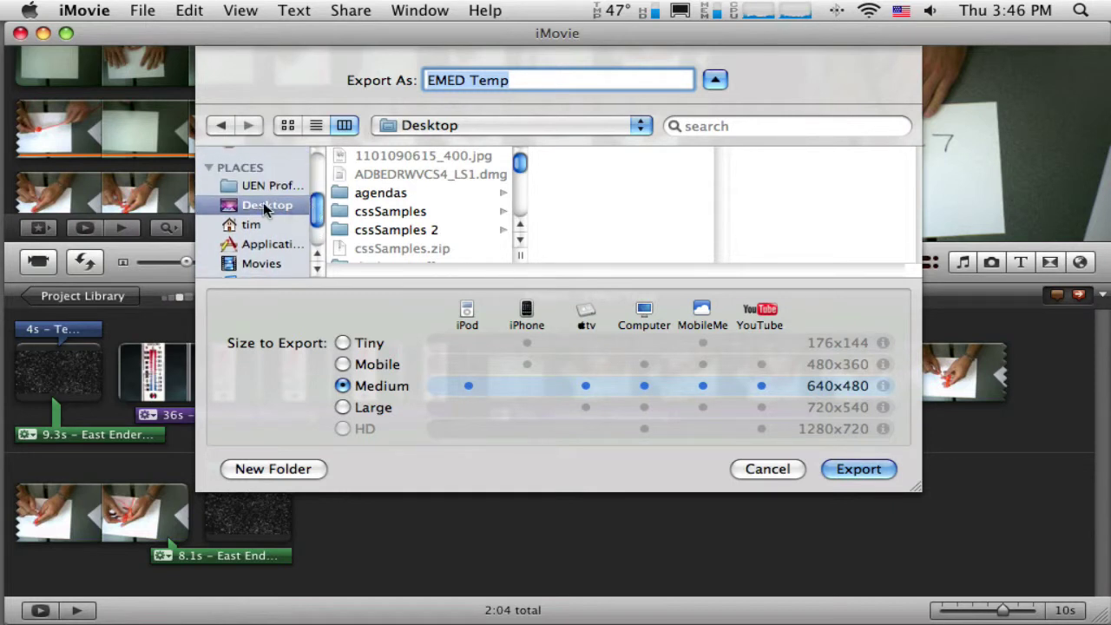
pyautogui.click(282, 205)
pyautogui.moveTo(520, 162); pyautogui.dragTo(520, 203)
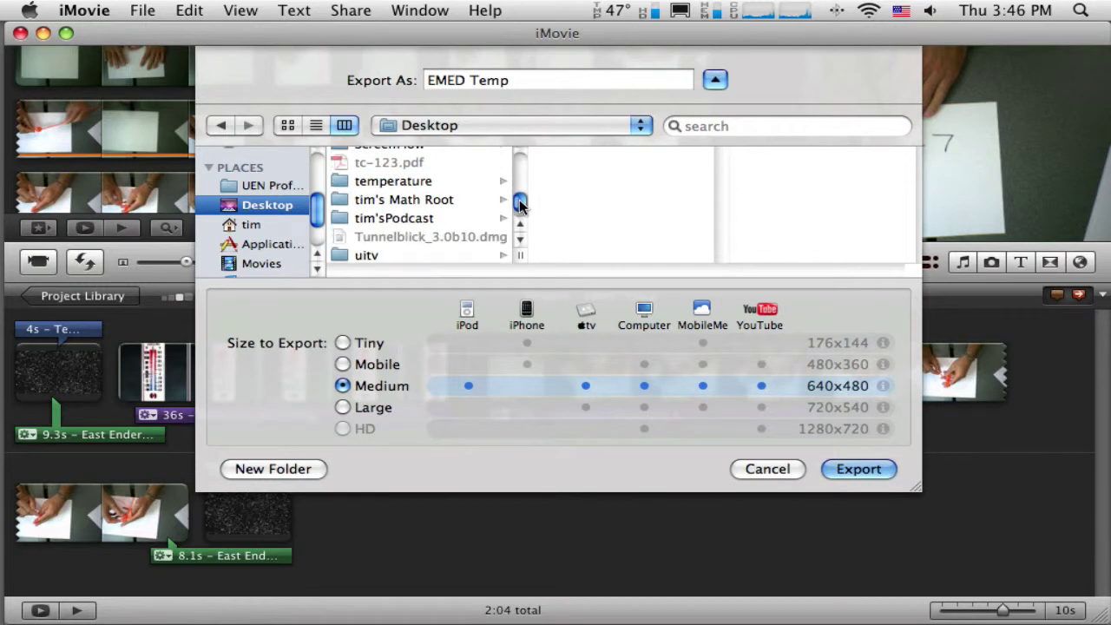
pyautogui.click(415, 181)
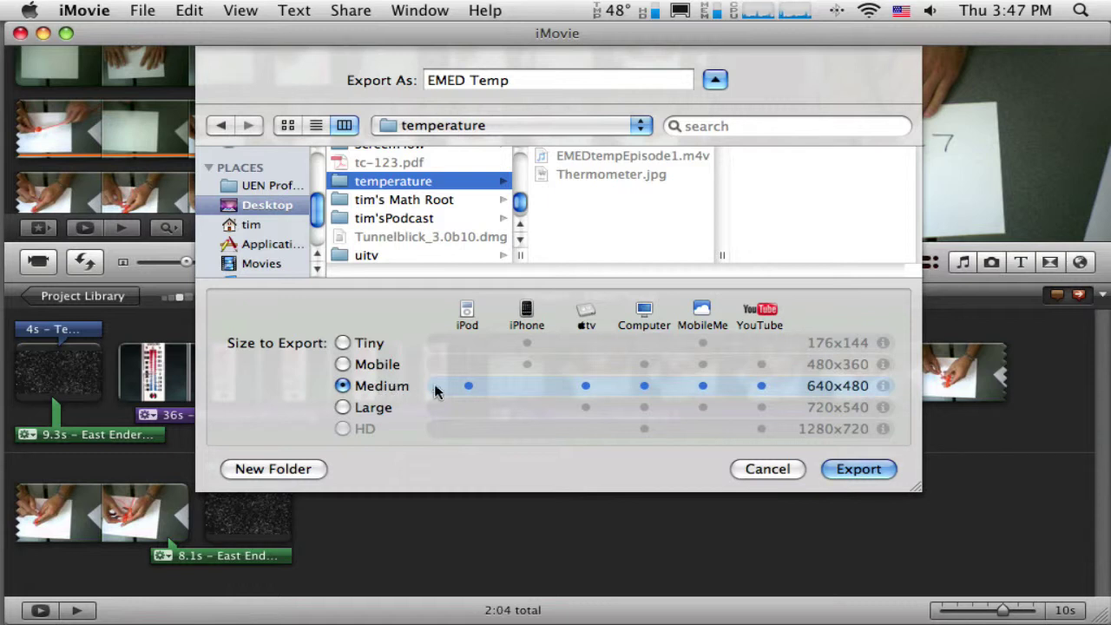
pyautogui.moveTo(885, 386)
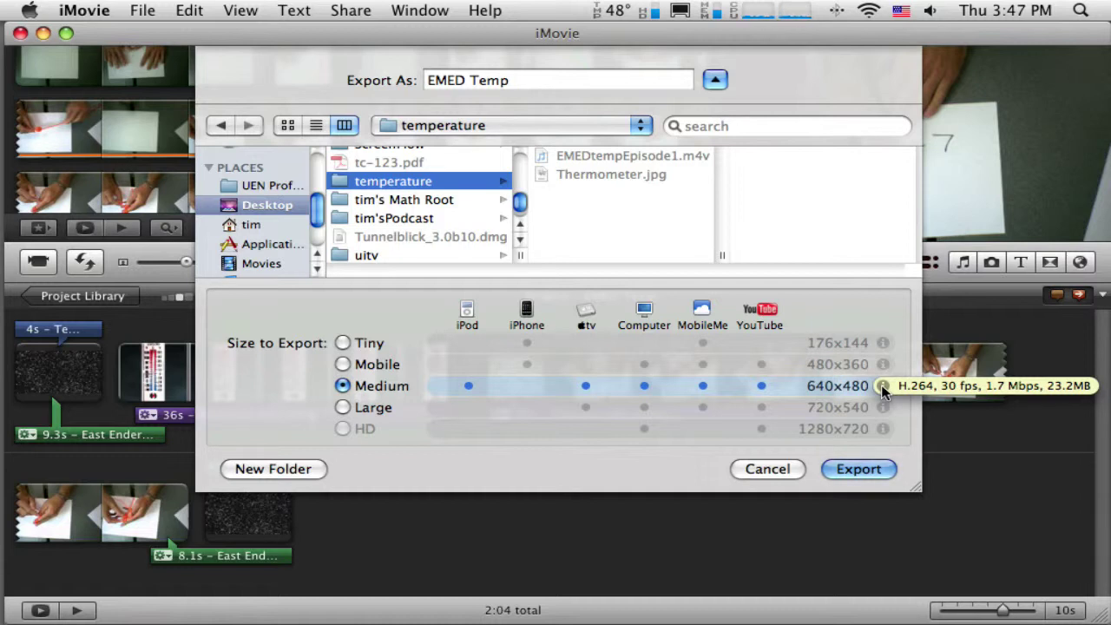
pyautogui.moveTo(882, 408)
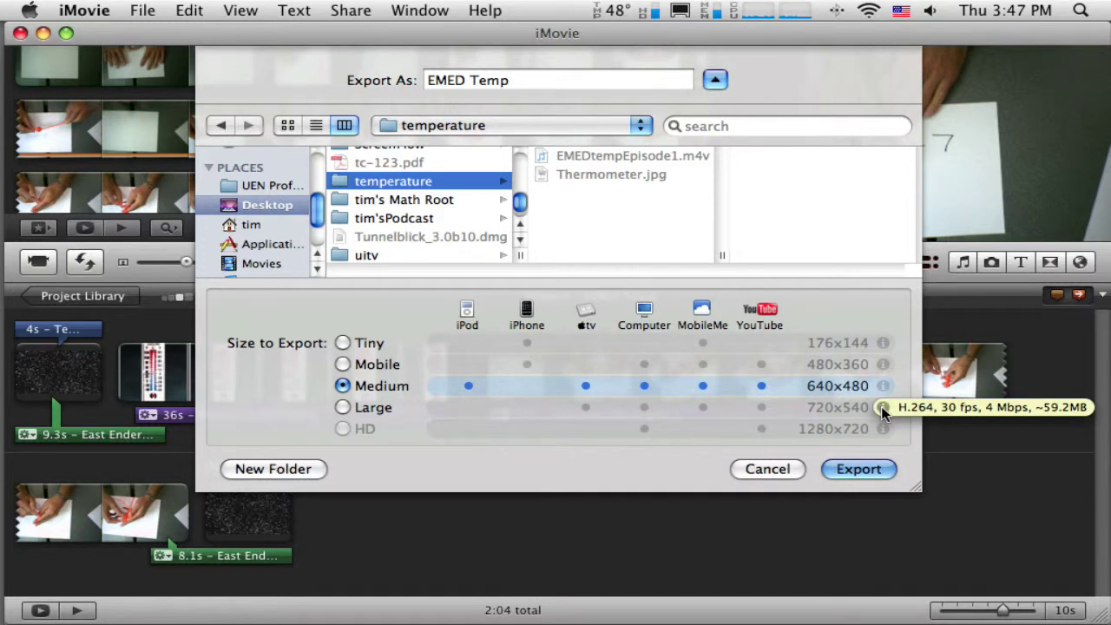
pyautogui.moveTo(883, 365)
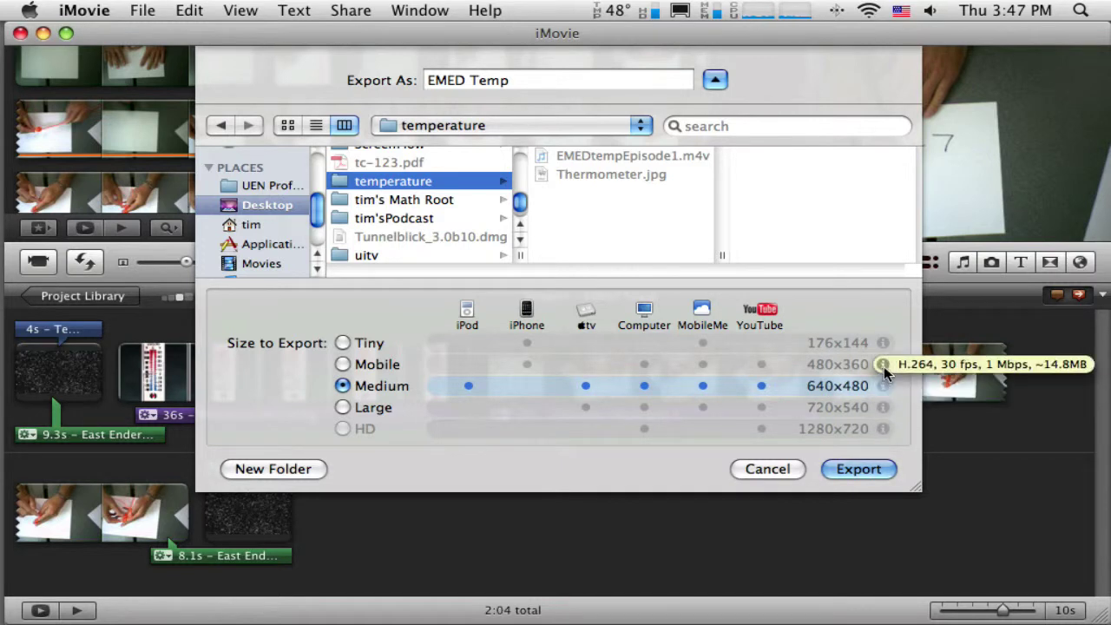
pyautogui.moveTo(882, 344)
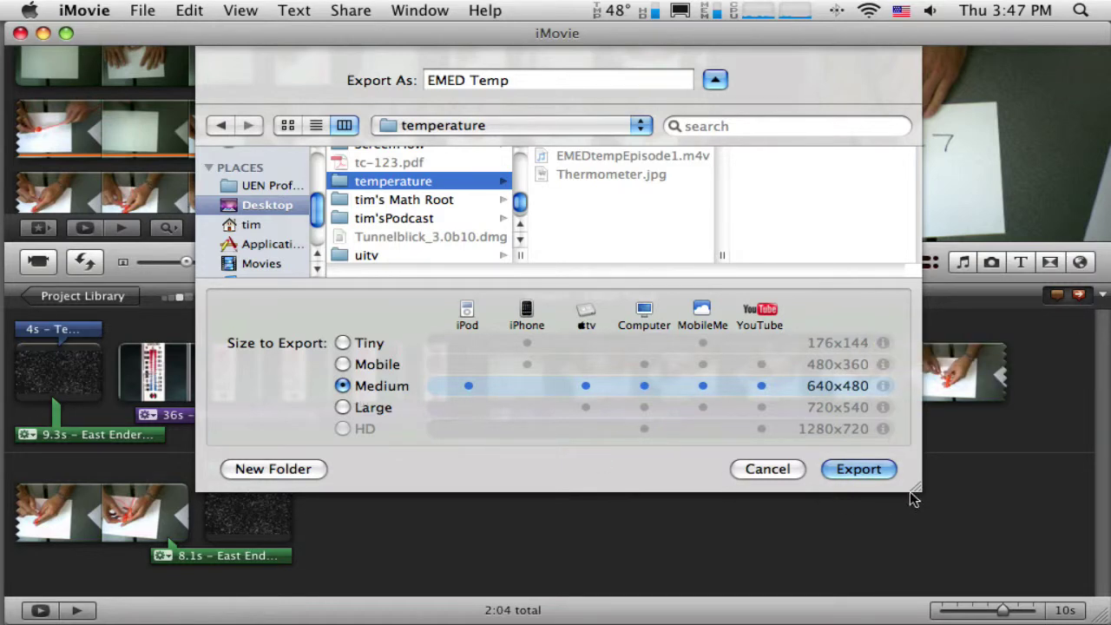
# Export EMED Temp at Medium 640x480 and wait for the export to finish
pyautogui.click(876, 468)
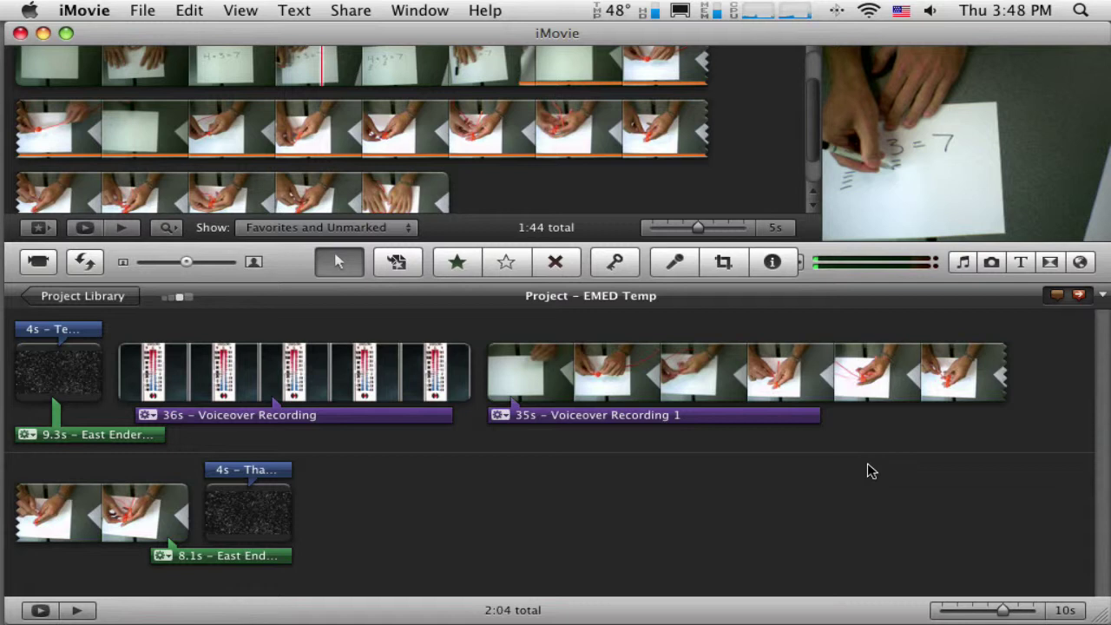
# In a new Finder window, show the Desktop's temperature folder and select EMEDtempEpisode1.m4v and EMED Temp.m4v
pyautogui.press('super+Tab')
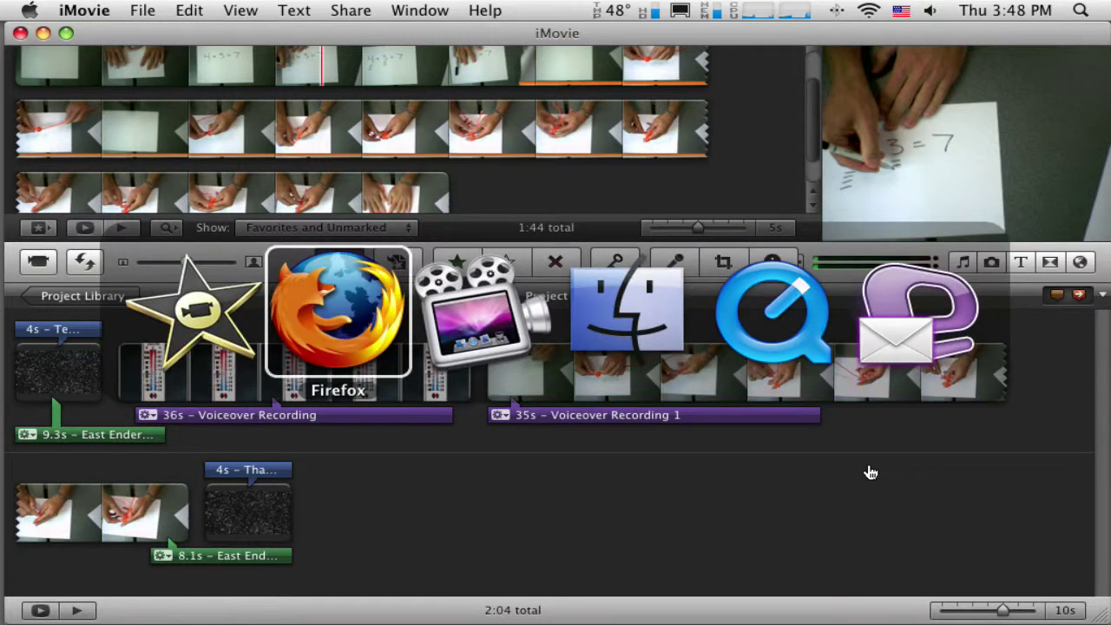
pyautogui.press('super+Tab')
pyautogui.press('super+Tab')
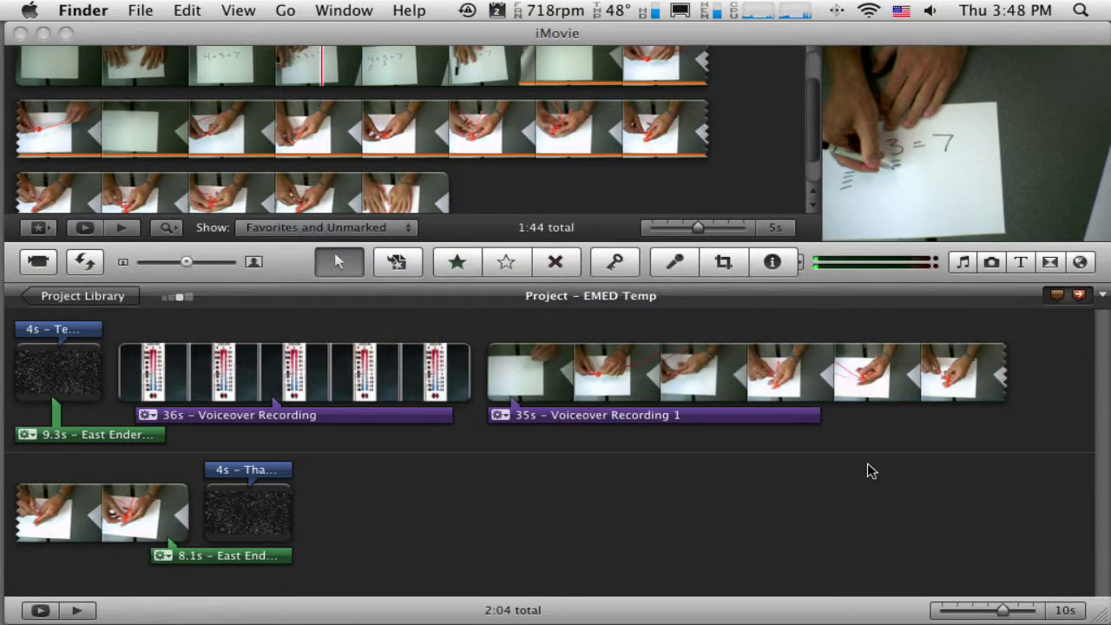
pyautogui.press('super+n')
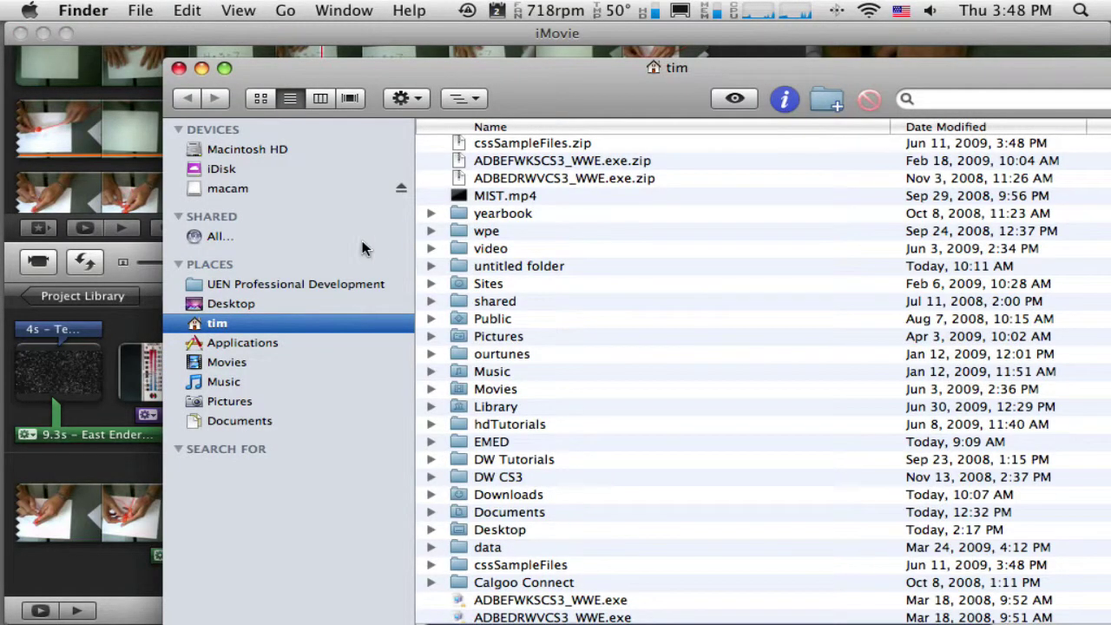
pyautogui.click(264, 303)
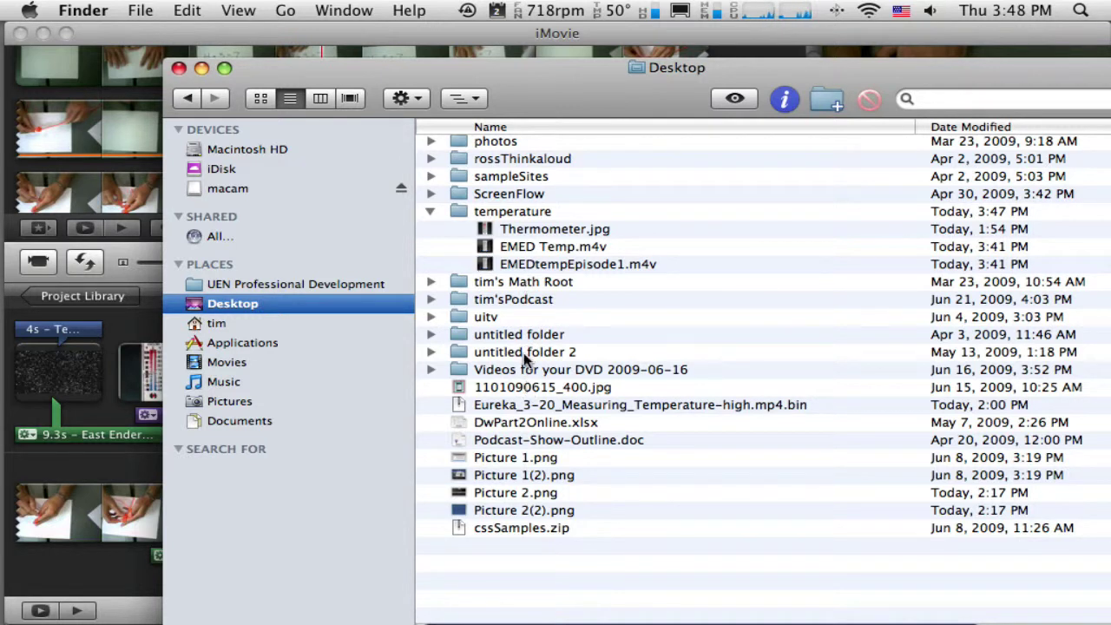
pyautogui.click(605, 272)
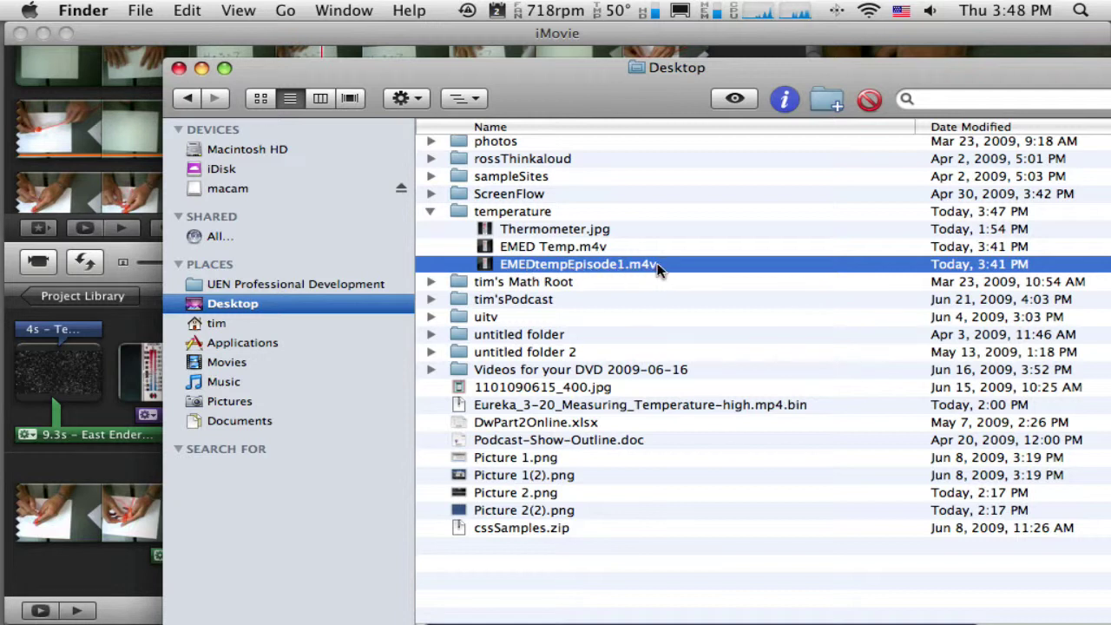
pyautogui.click(597, 247)
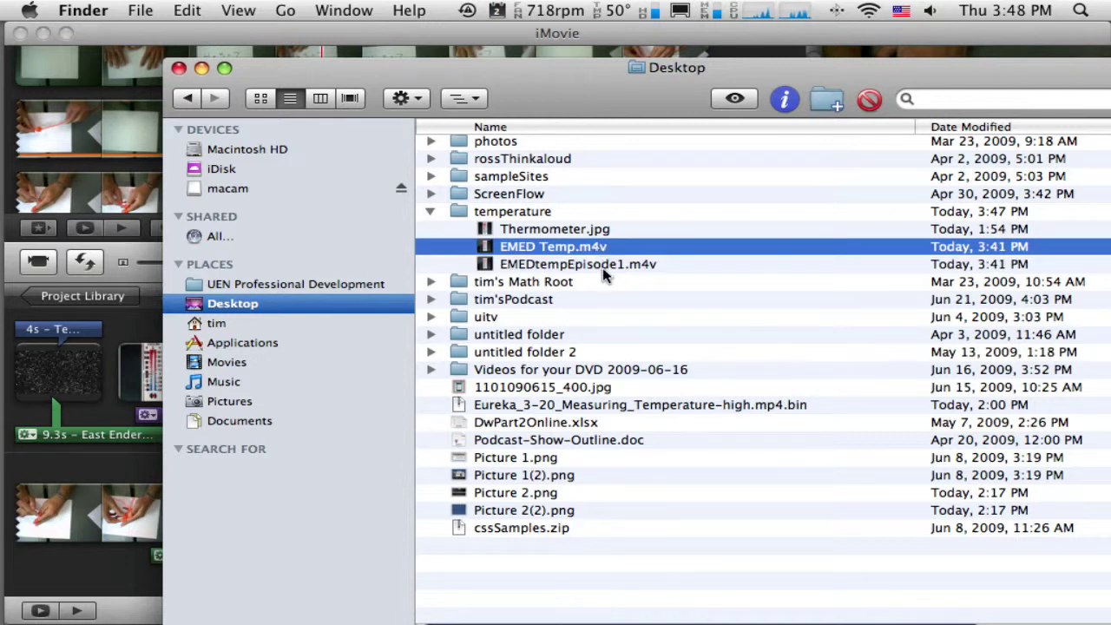
pyautogui.click(602, 266)
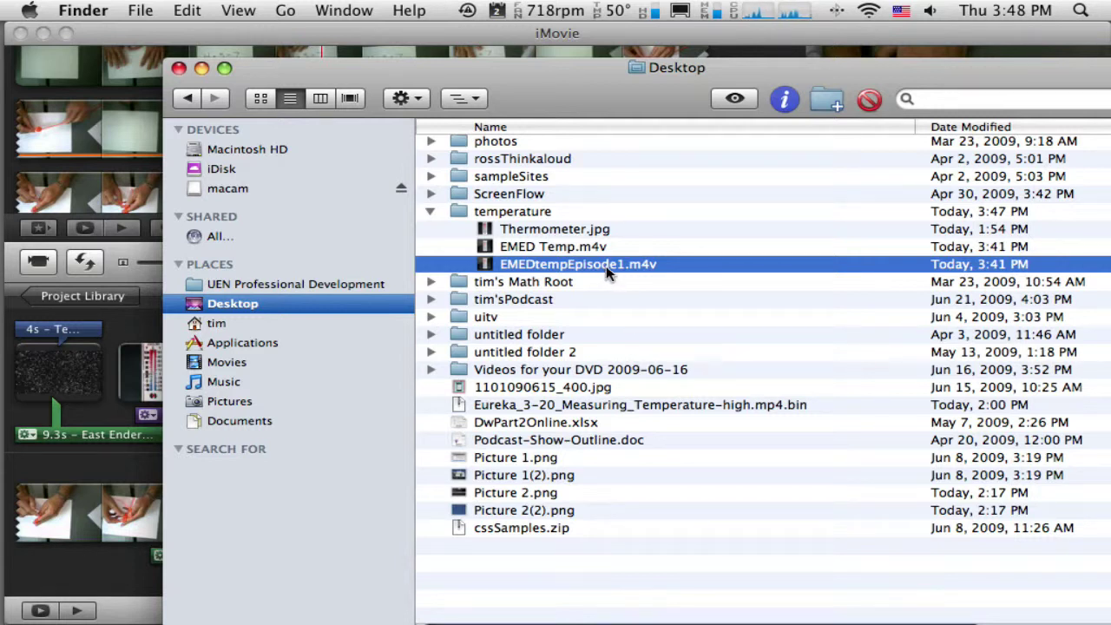
pyautogui.press('space')
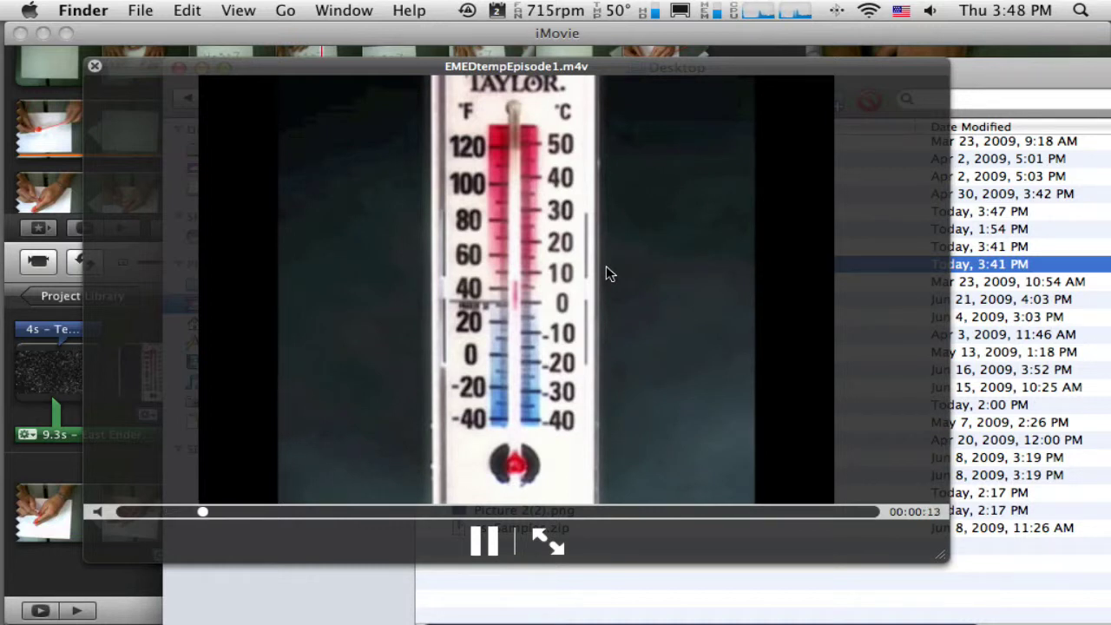
pyautogui.click(586, 512)
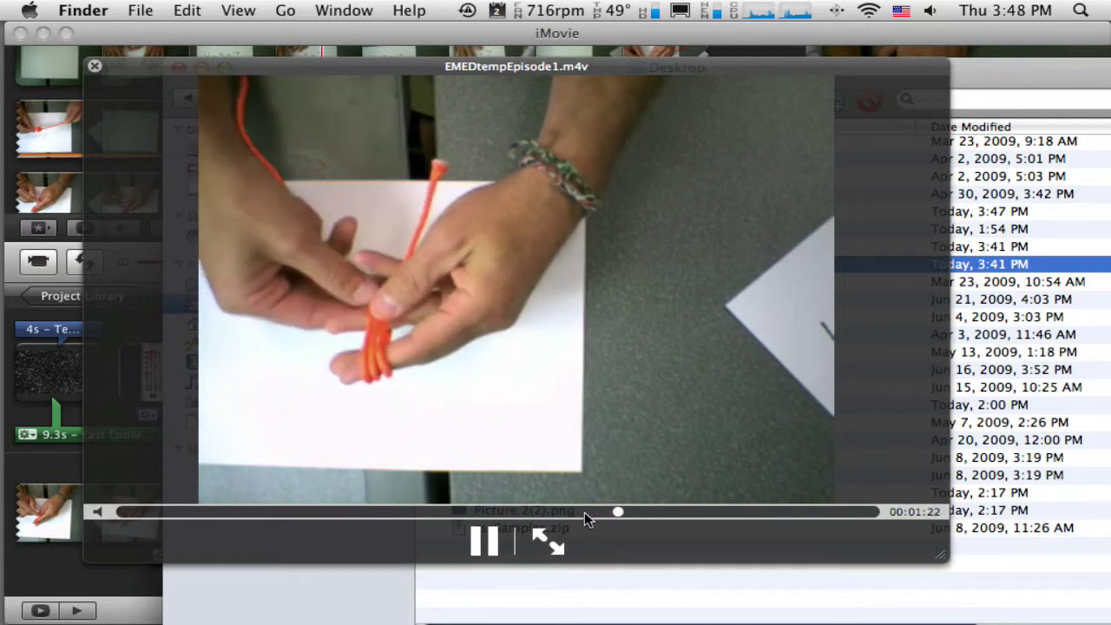
pyautogui.click(517, 513)
pyautogui.click(459, 513)
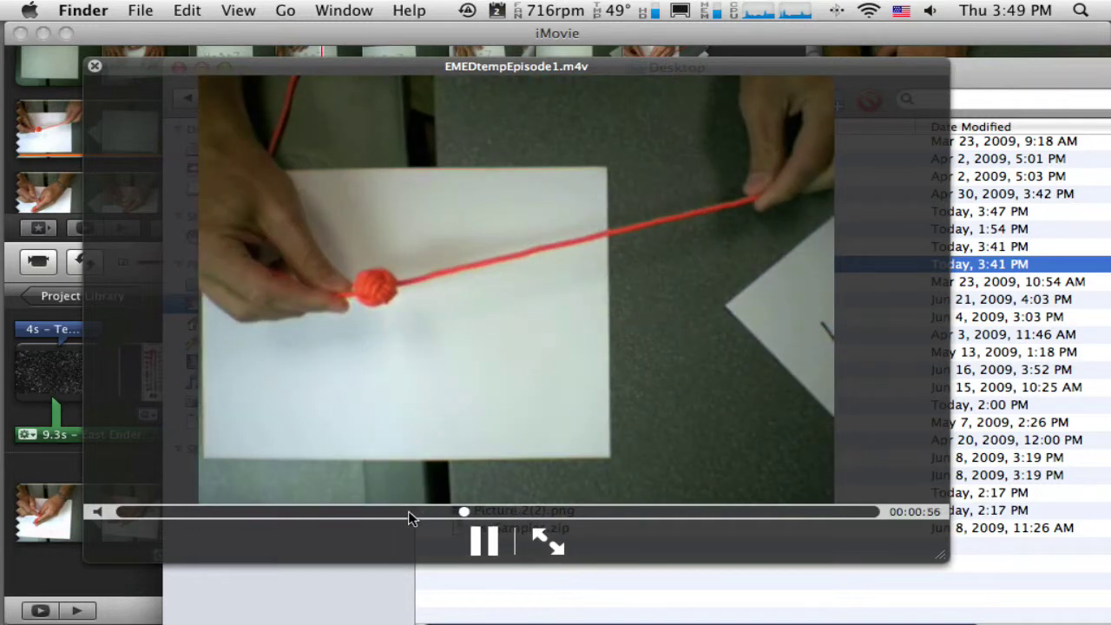
pyautogui.click(828, 514)
pyautogui.press('space')
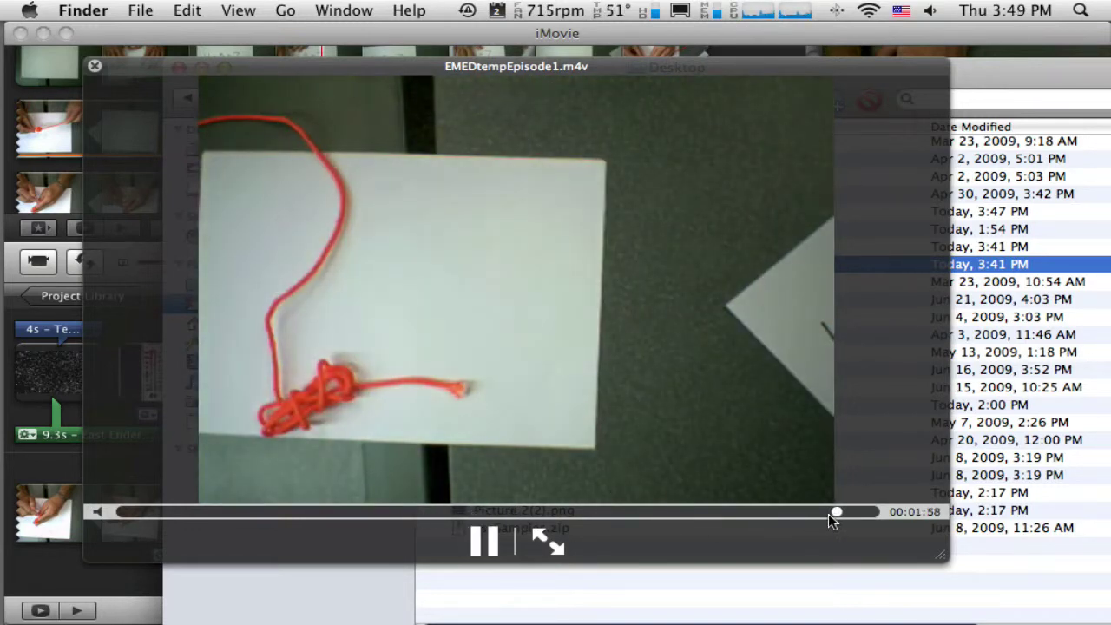
pyautogui.click(484, 541)
pyautogui.press('space')
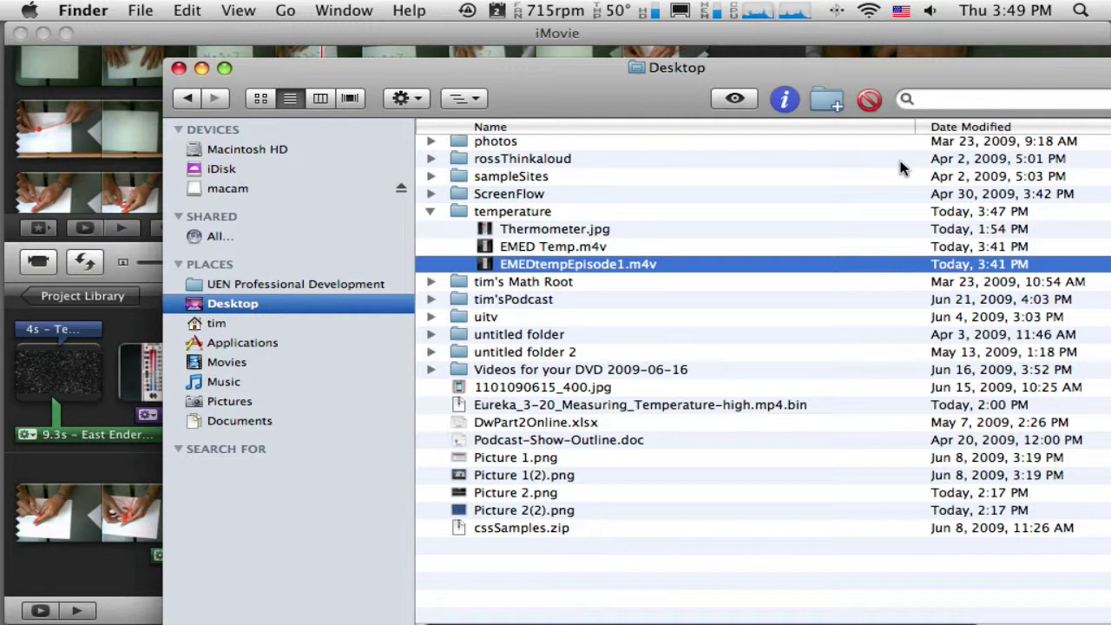
# Close the Finder Desktop window to return to iMovie
pyautogui.click(178, 69)
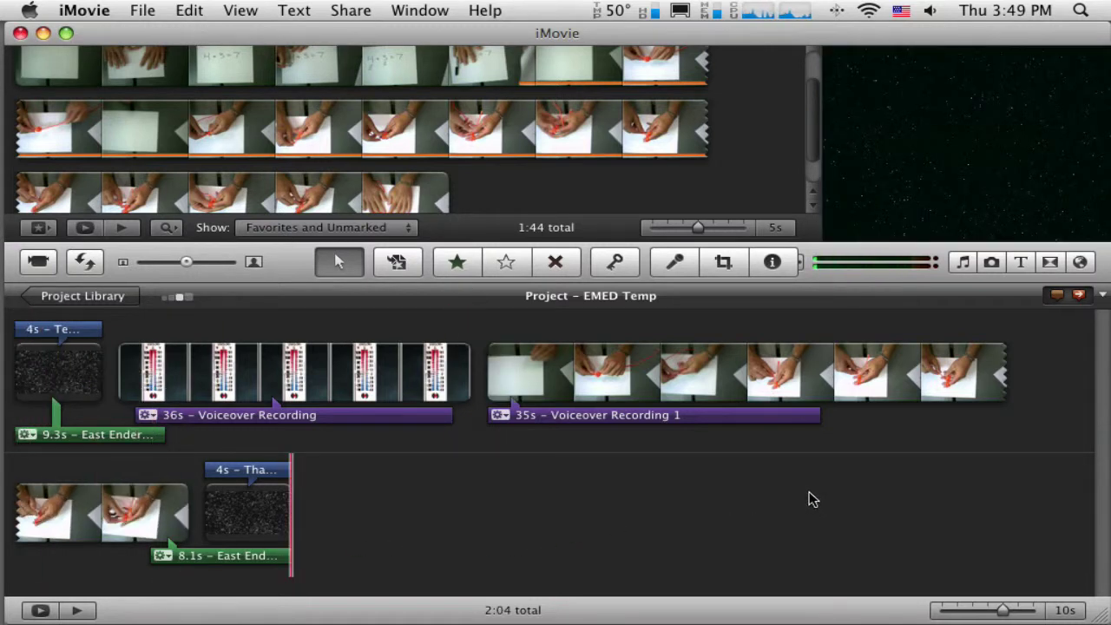
# Open New Project 2 from the Project Library, then return and select EMED Temp
pyautogui.click(146, 11)
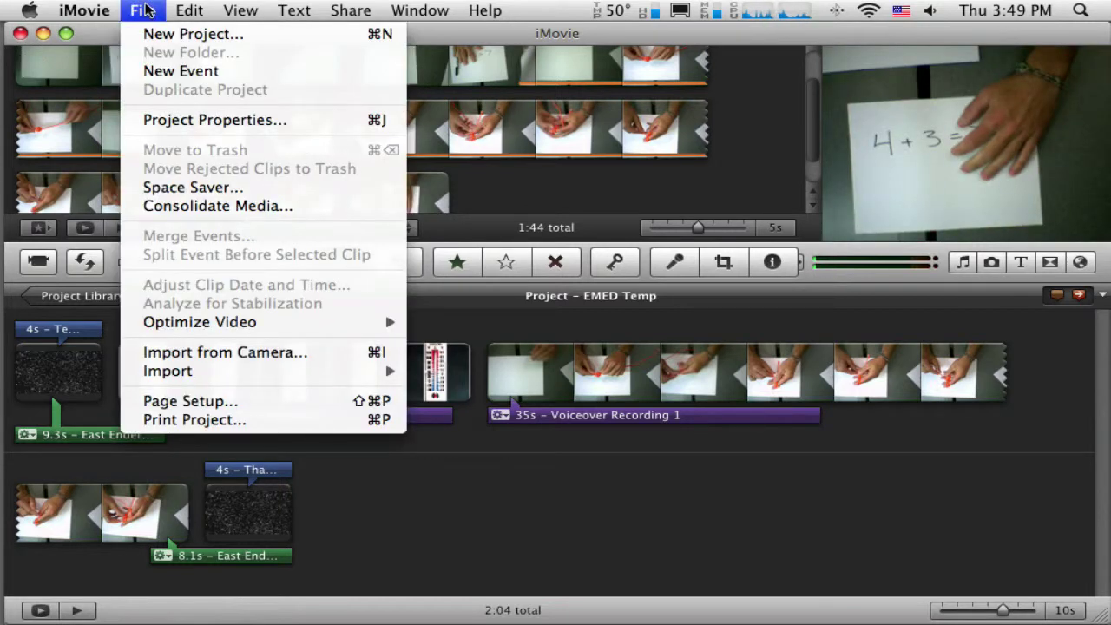
pyautogui.click(479, 514)
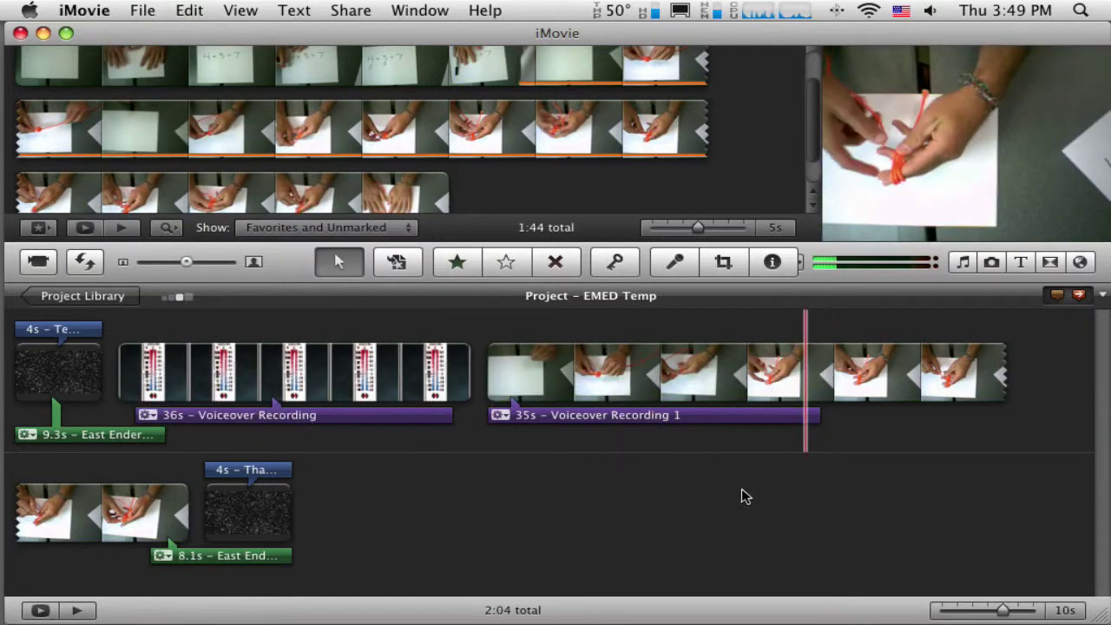
pyautogui.click(82, 296)
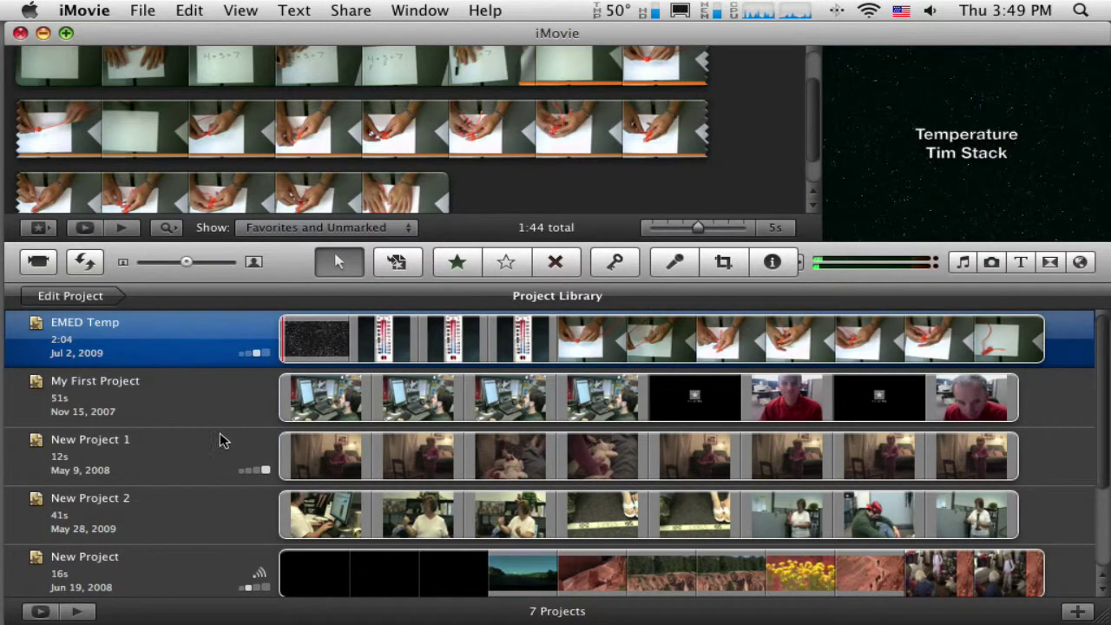
pyautogui.click(211, 512)
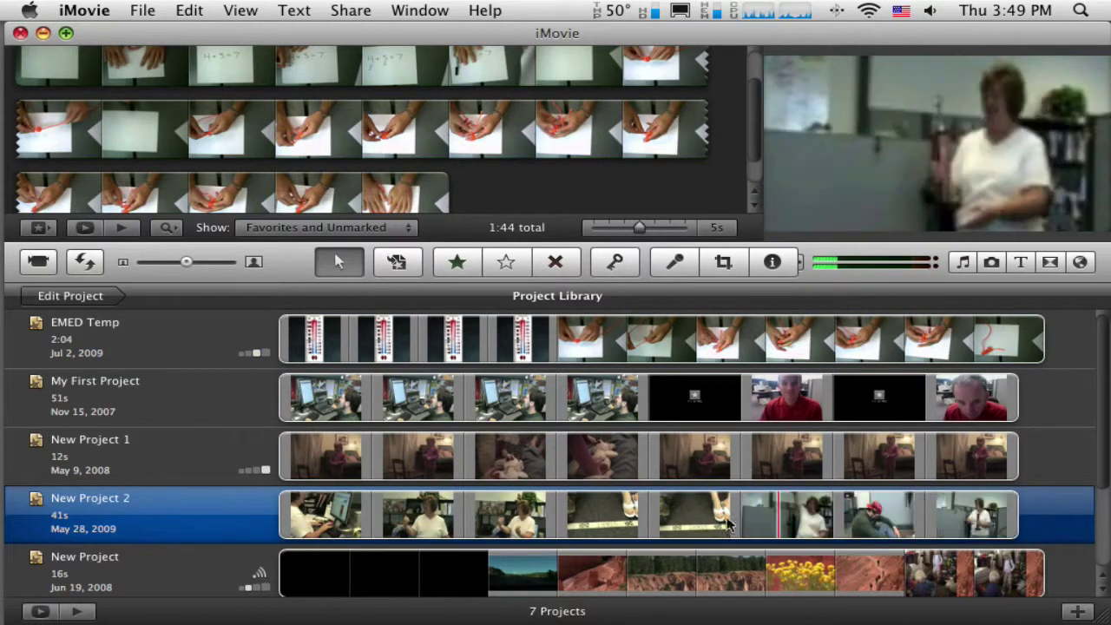
pyautogui.click(161, 509)
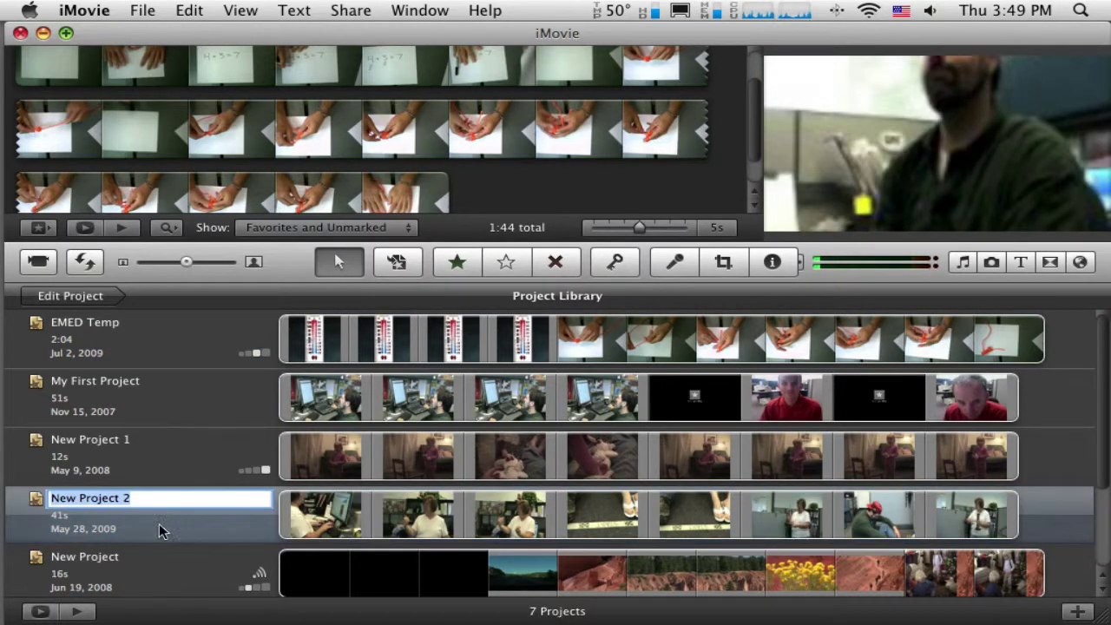
pyautogui.doubleClick(159, 524)
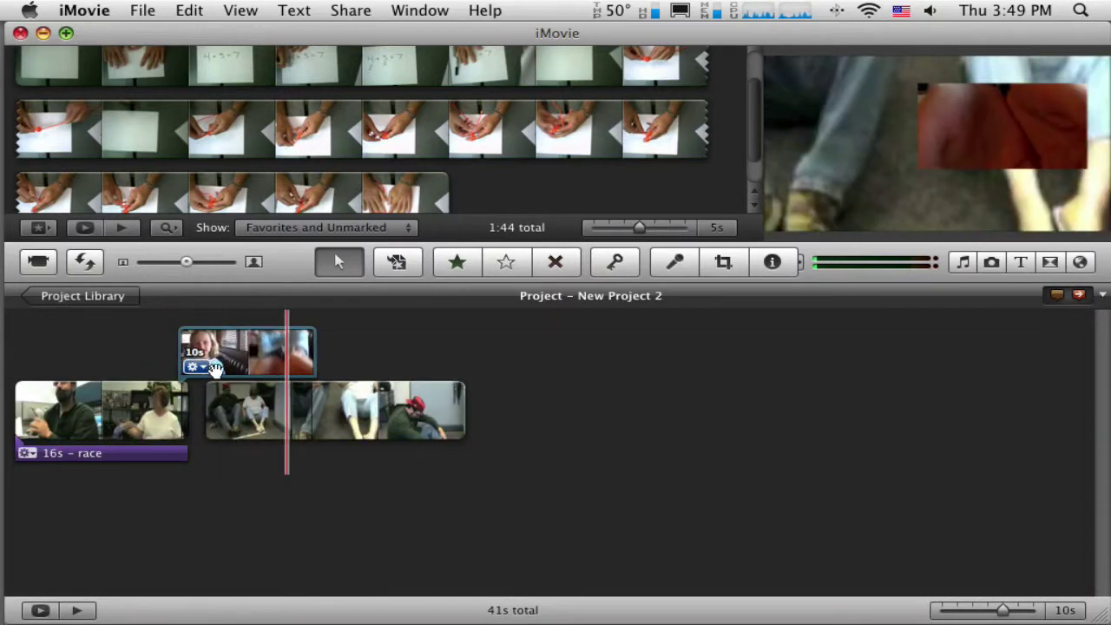
pyautogui.click(118, 297)
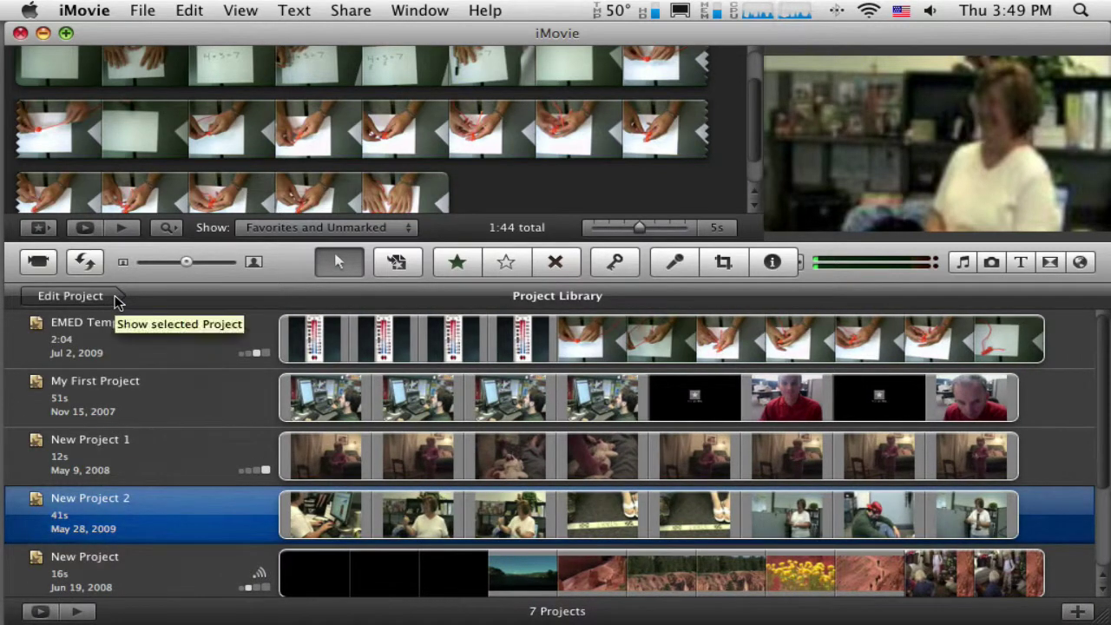
pyautogui.click(124, 340)
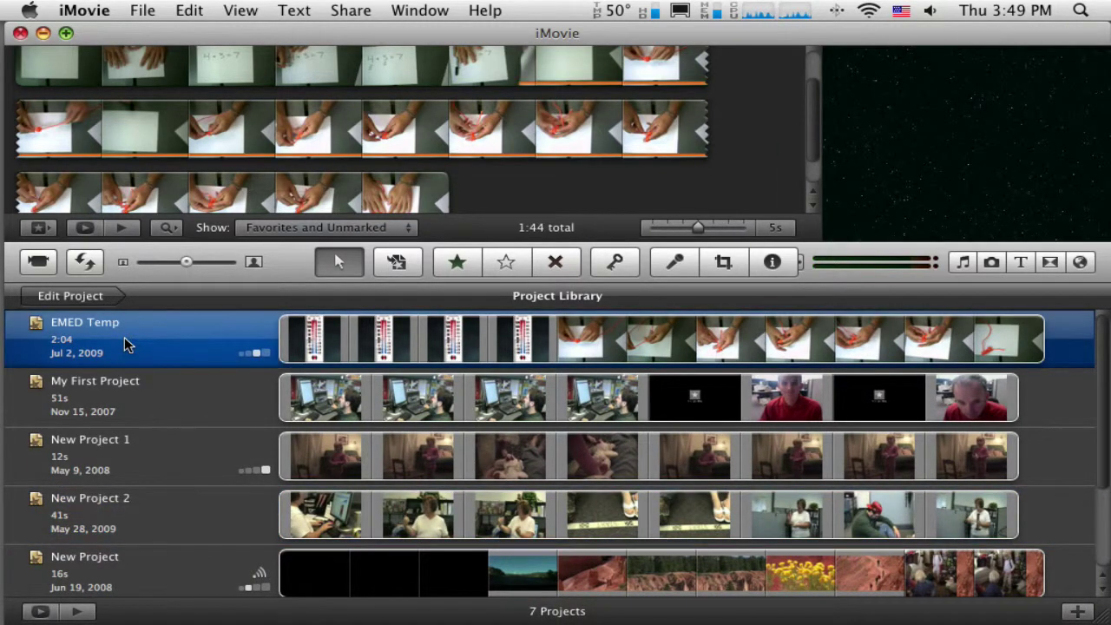
# Open EMED Temp and give its opening Temperature title the Retro background, accepting the republish warning
pyautogui.doubleClick(124, 336)
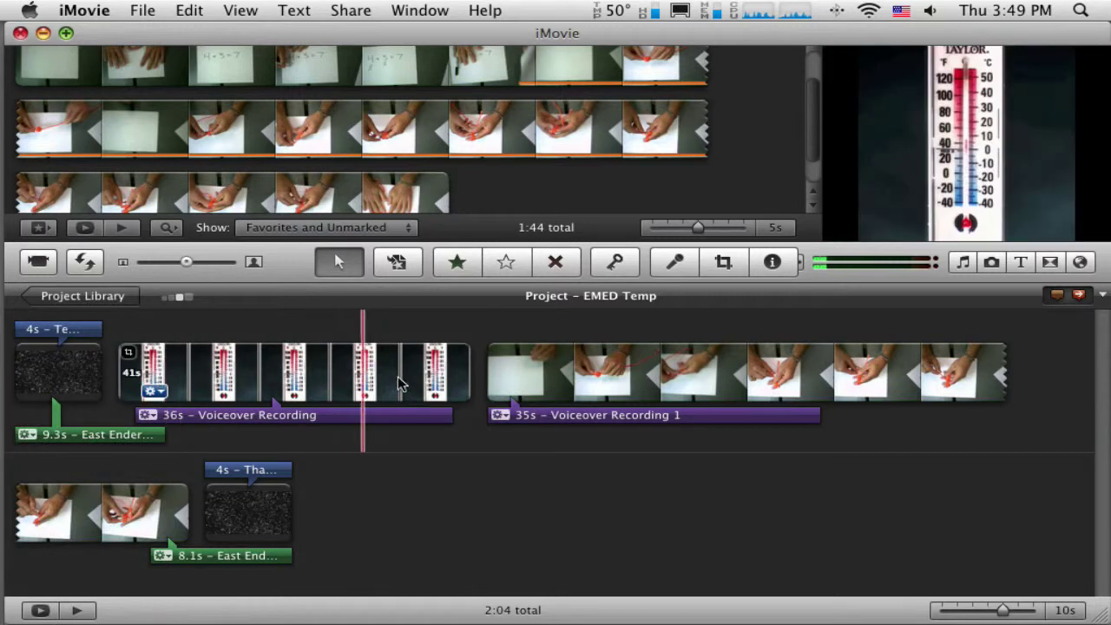
pyautogui.moveTo(263, 531)
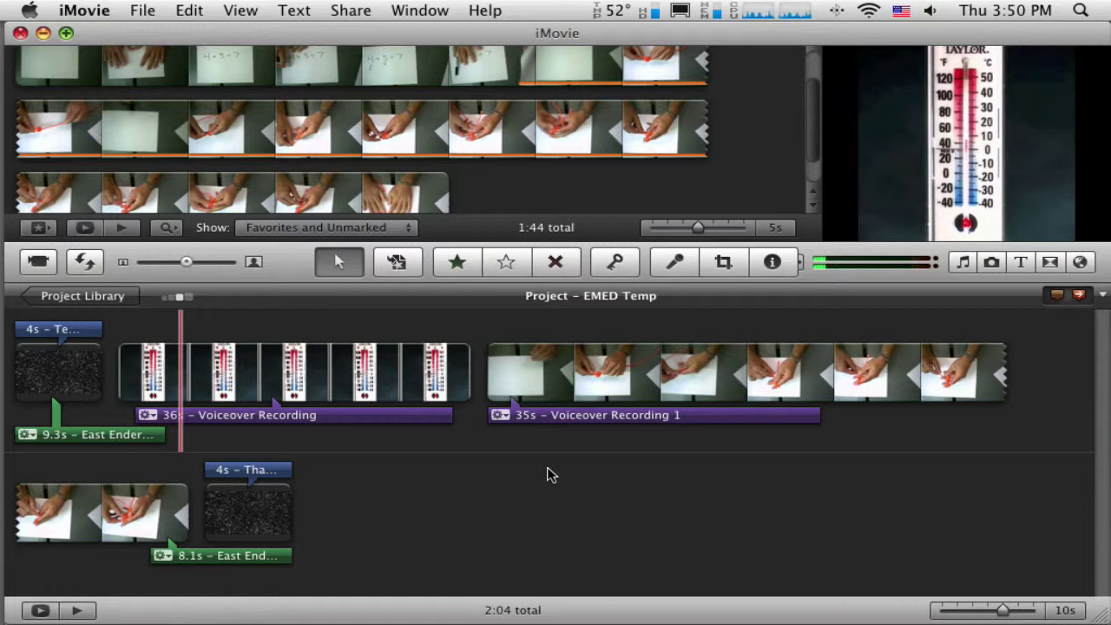
pyautogui.click(48, 373)
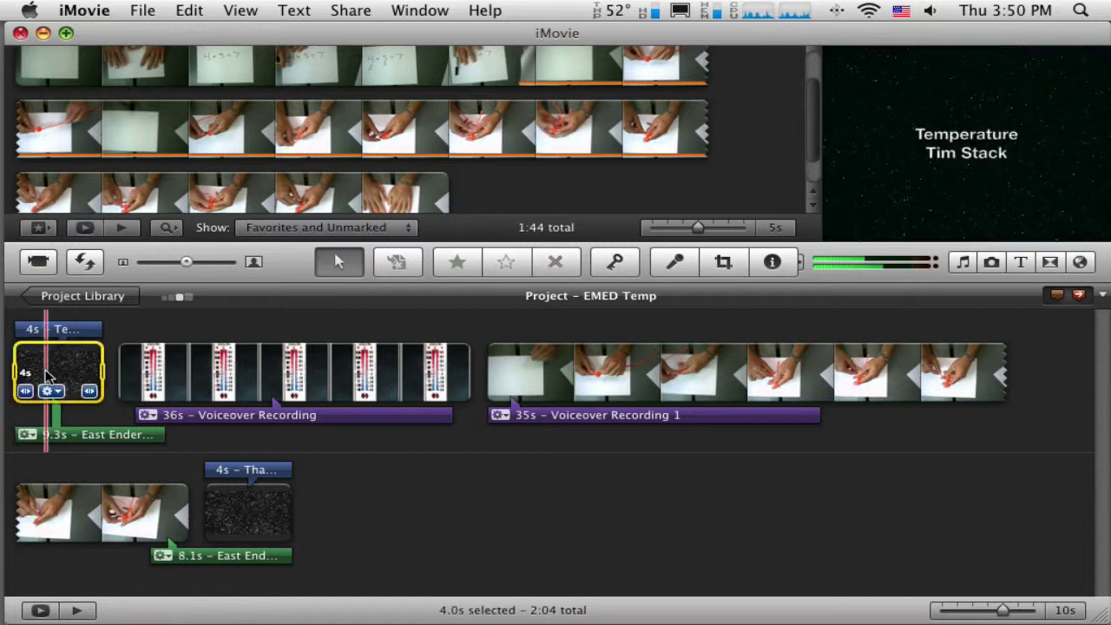
pyautogui.doubleClick(47, 373)
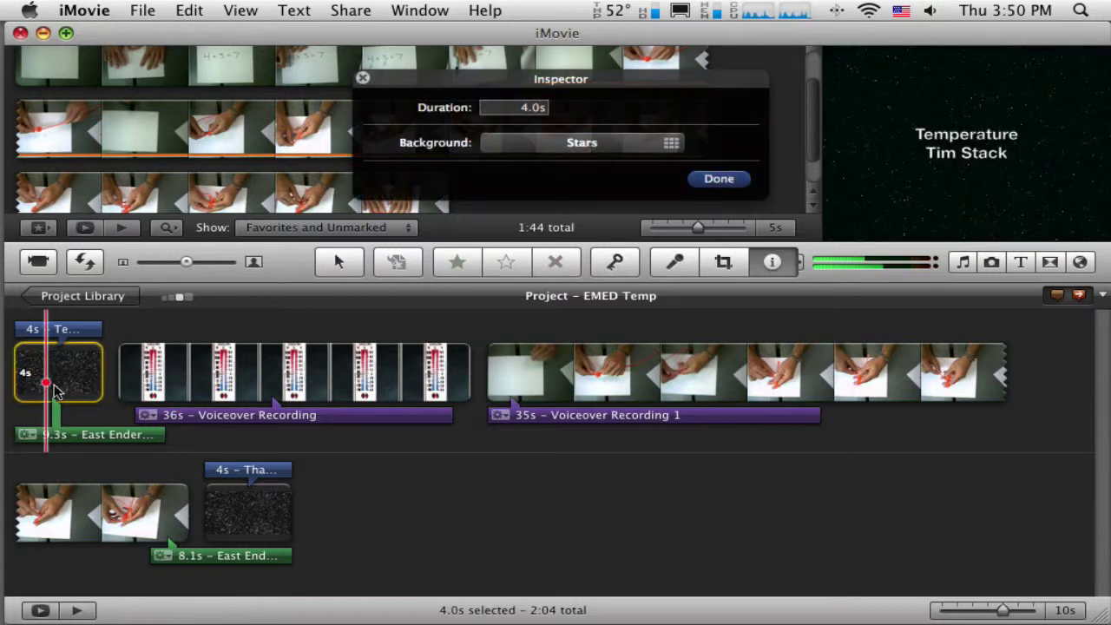
pyautogui.click(672, 142)
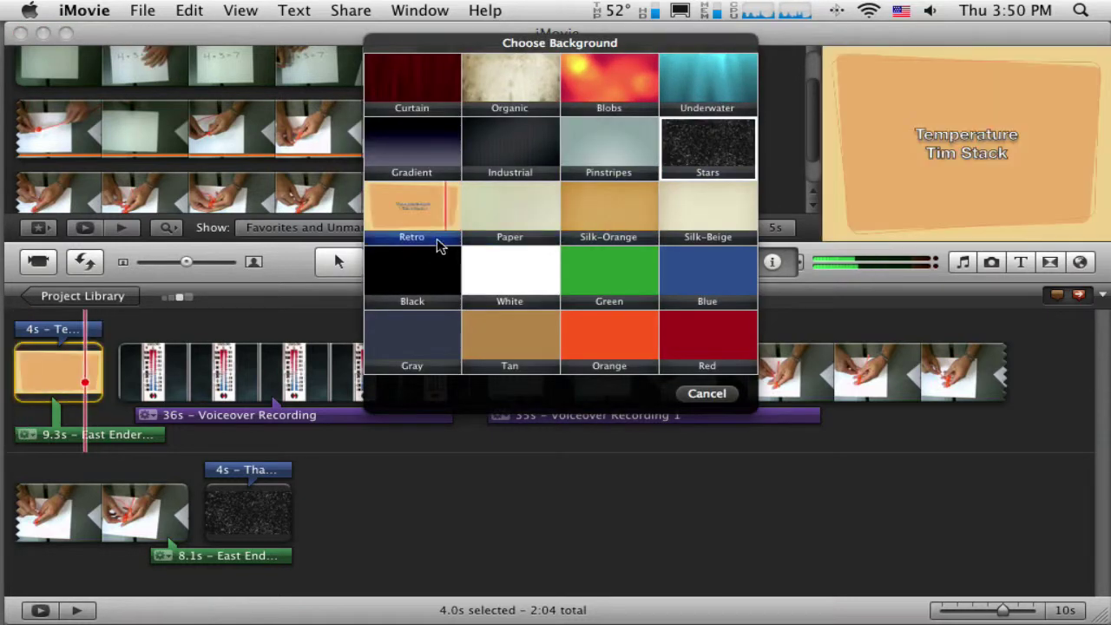
pyautogui.click(419, 203)
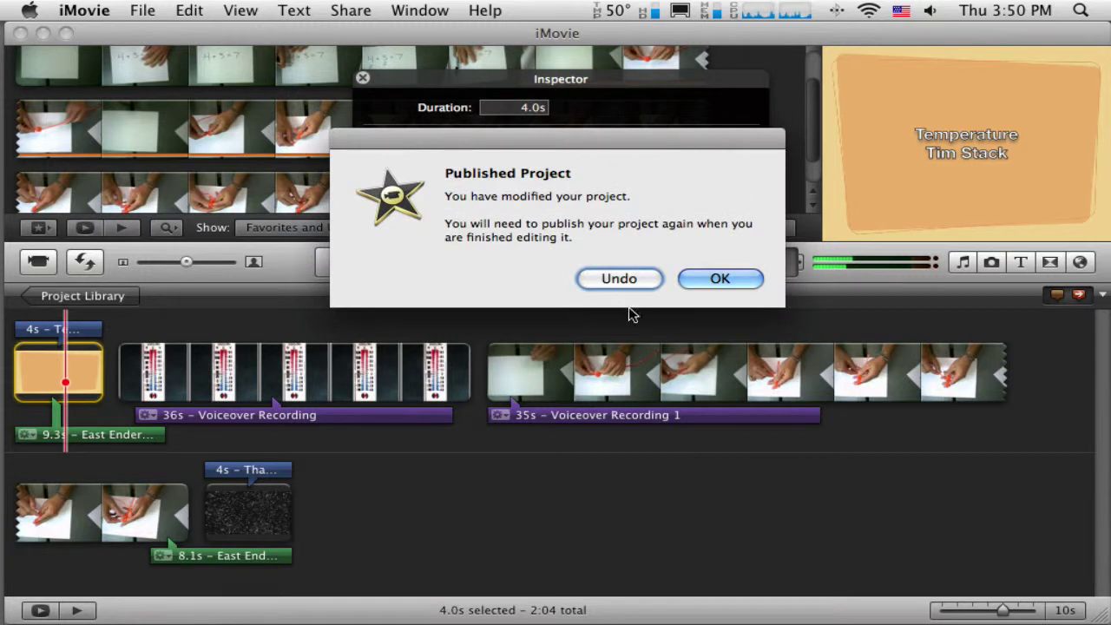
pyautogui.click(681, 282)
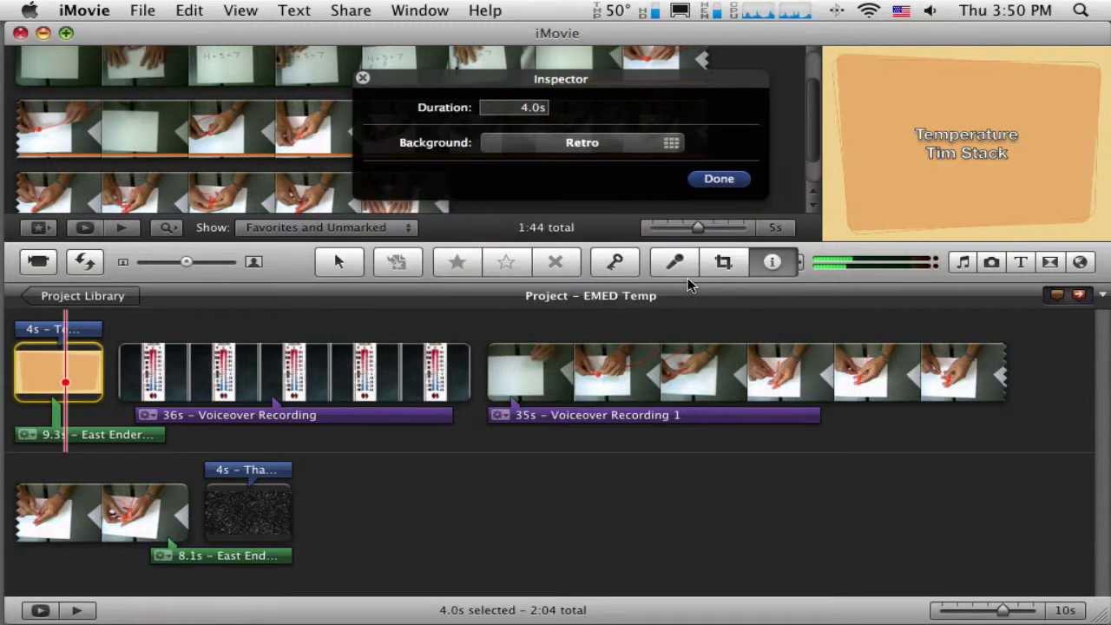
pyautogui.click(720, 180)
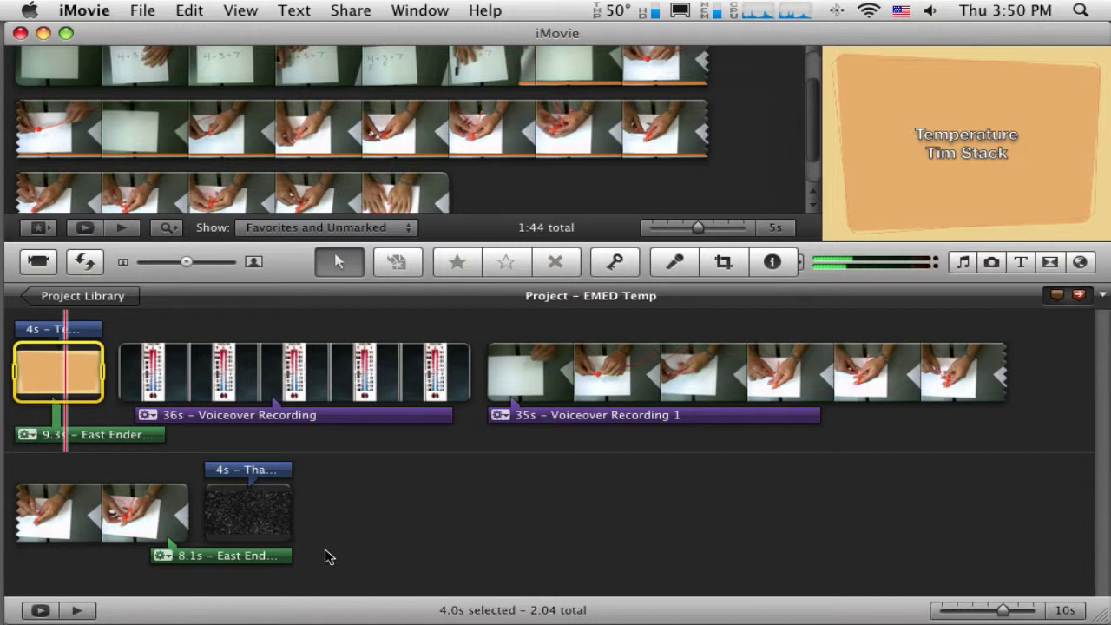
# Dismiss the Share menu without exporting and return to the Project Library
pyautogui.click(368, 10)
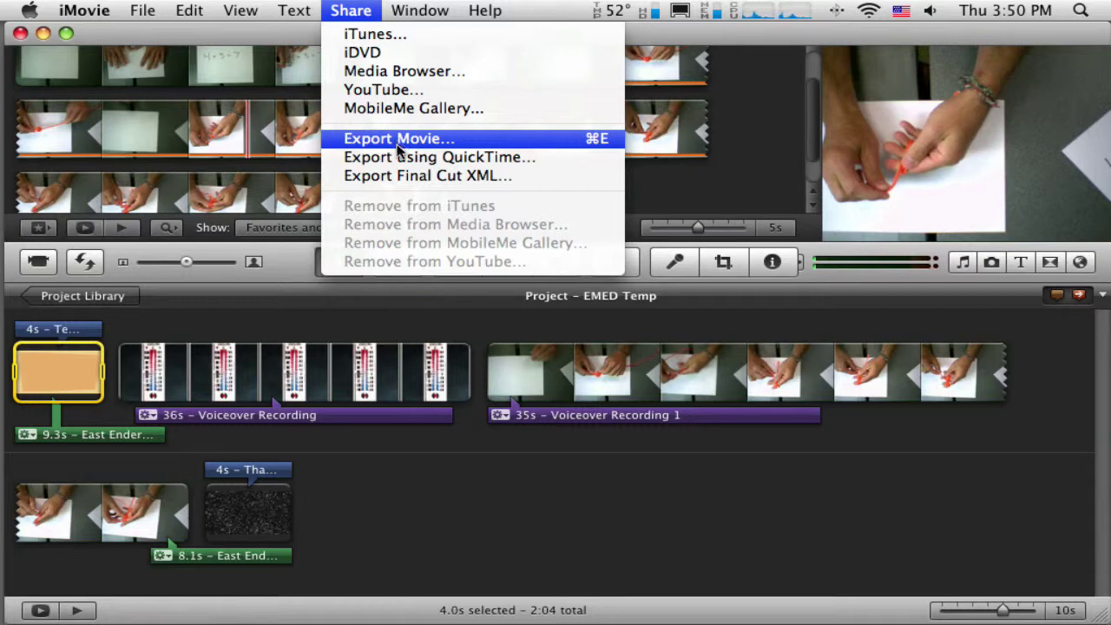
pyautogui.click(503, 464)
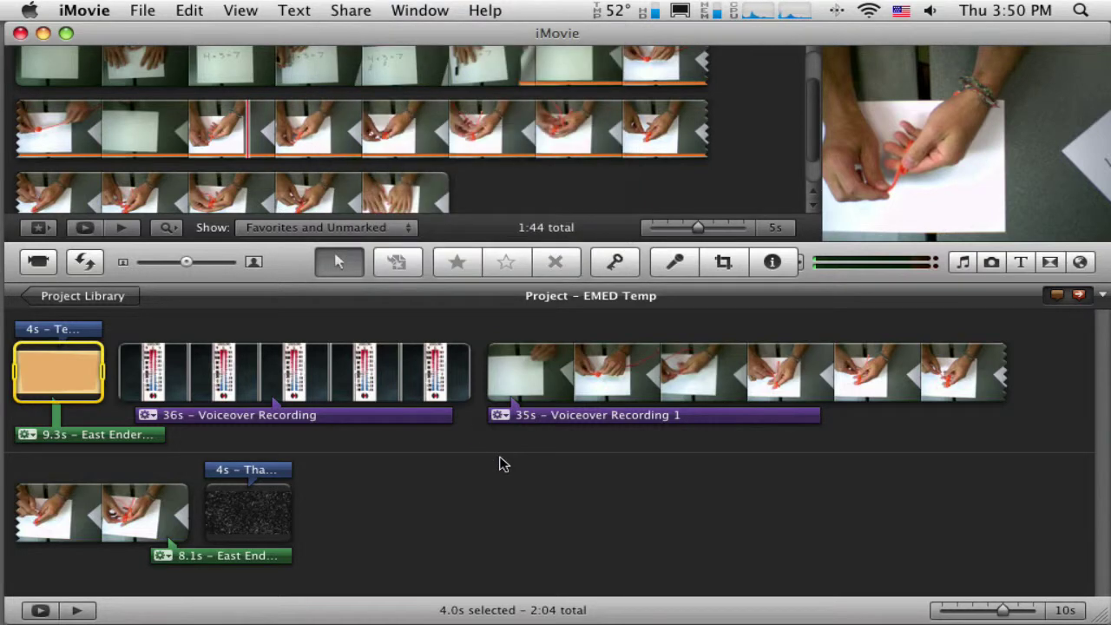
pyautogui.click(116, 300)
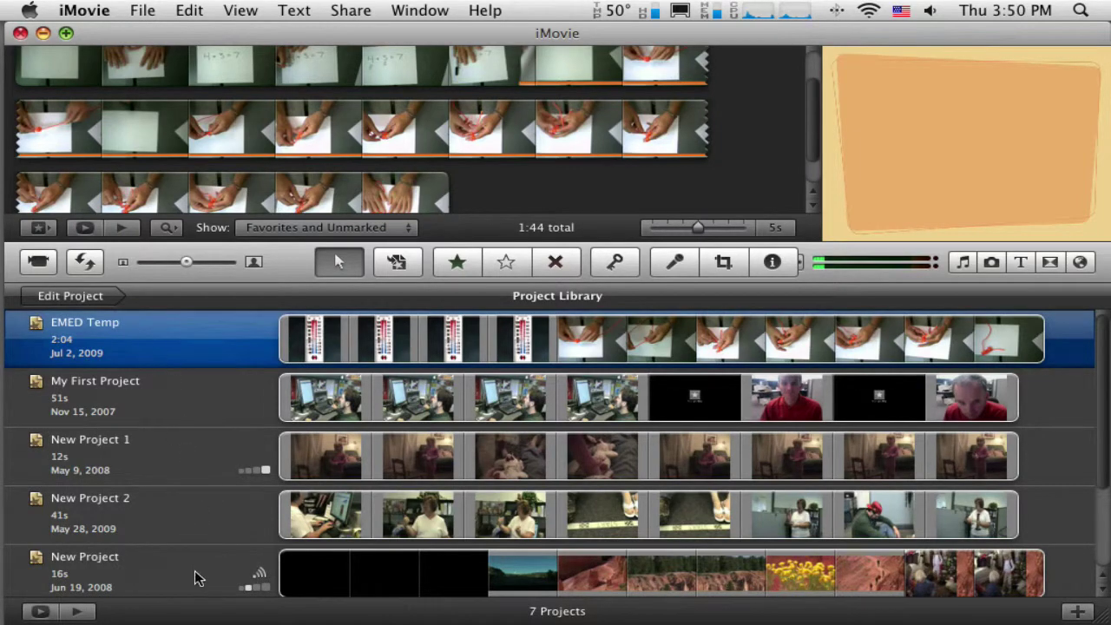
pyautogui.scroll(-3, 187, 439)
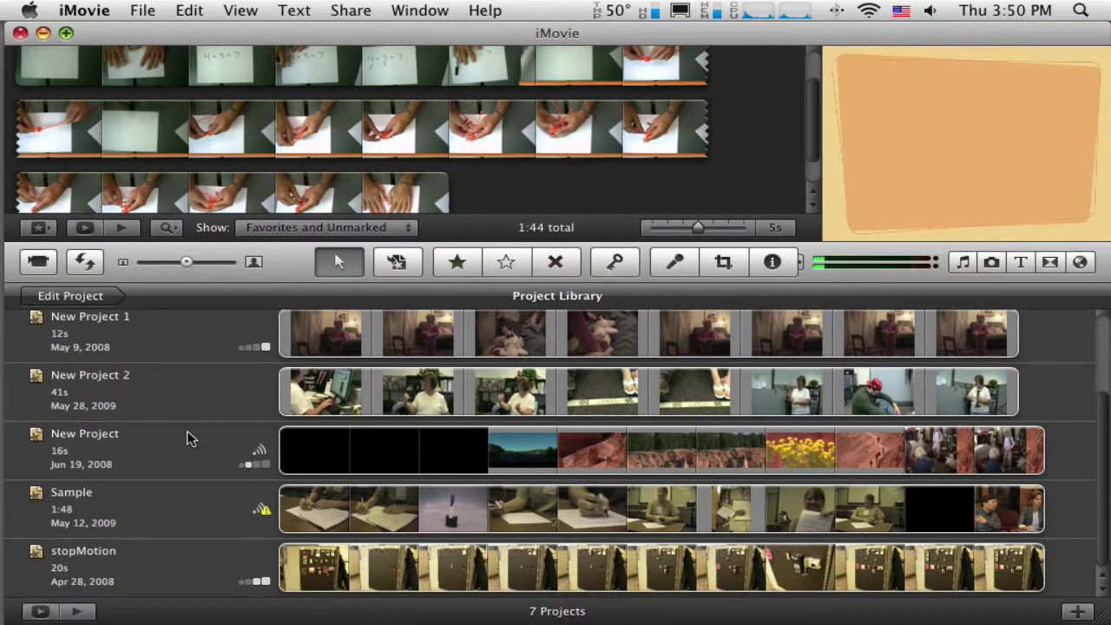
pyautogui.scroll(2, 182, 438)
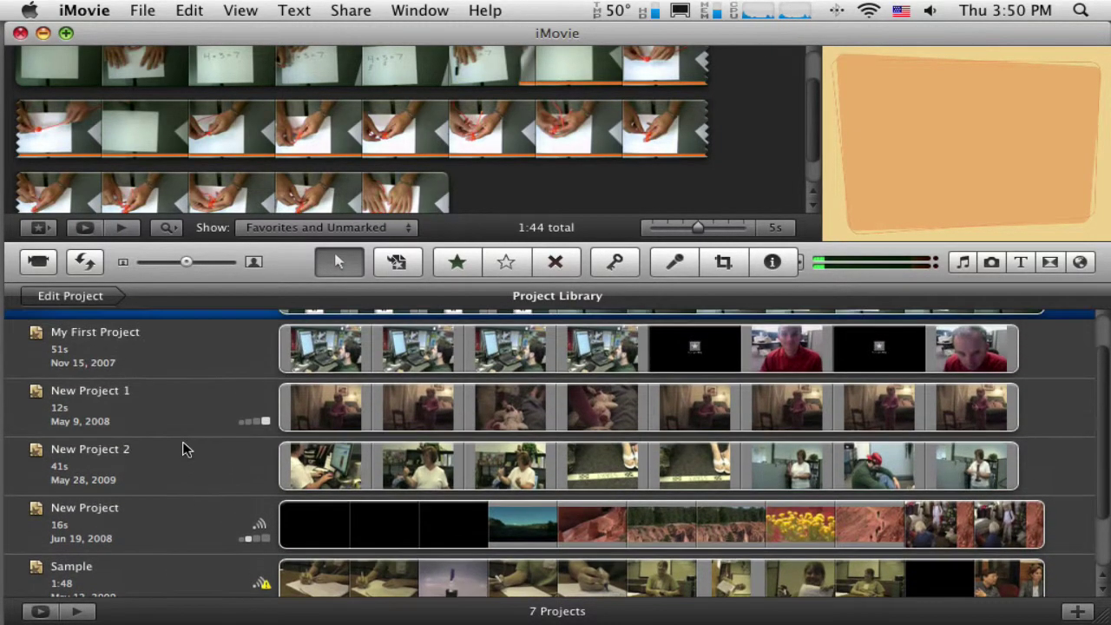
pyautogui.click(180, 459)
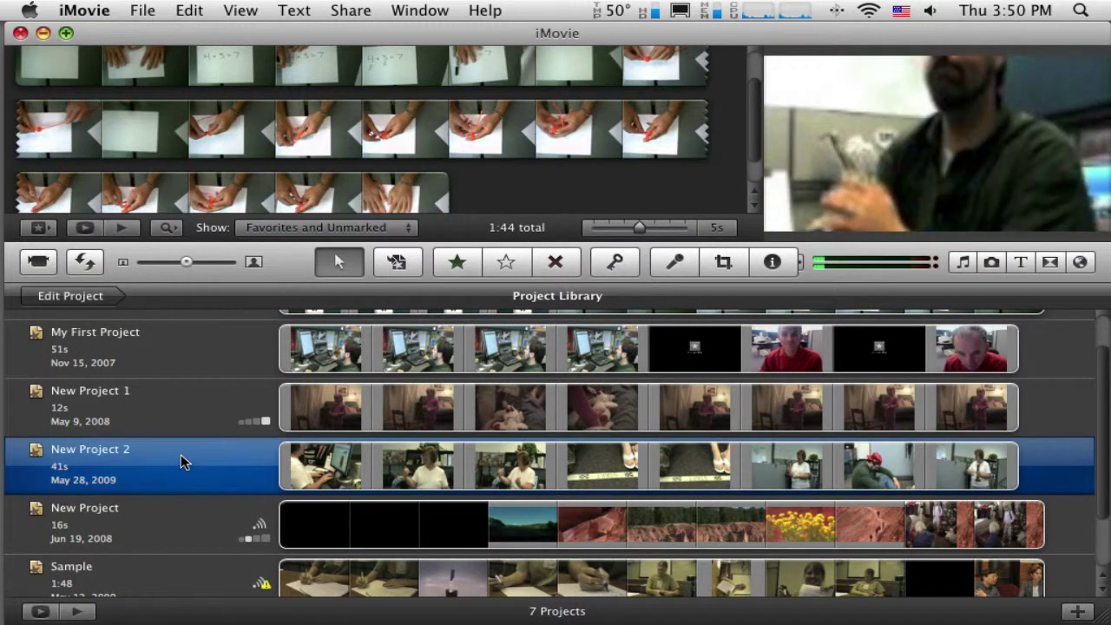
pyautogui.click(136, 13)
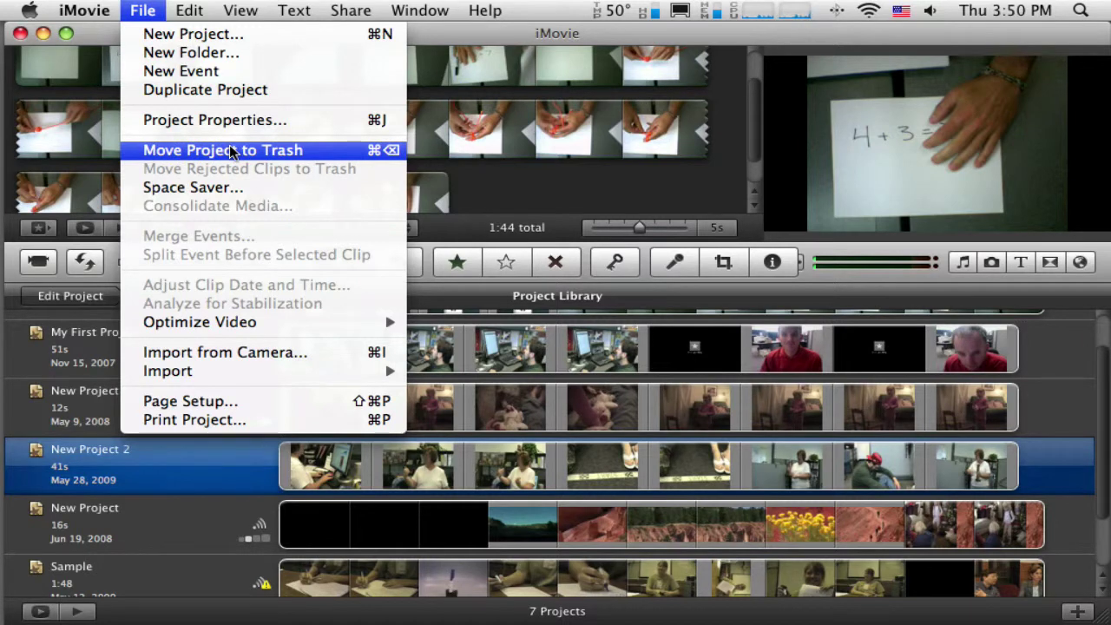
pyautogui.click(31, 363)
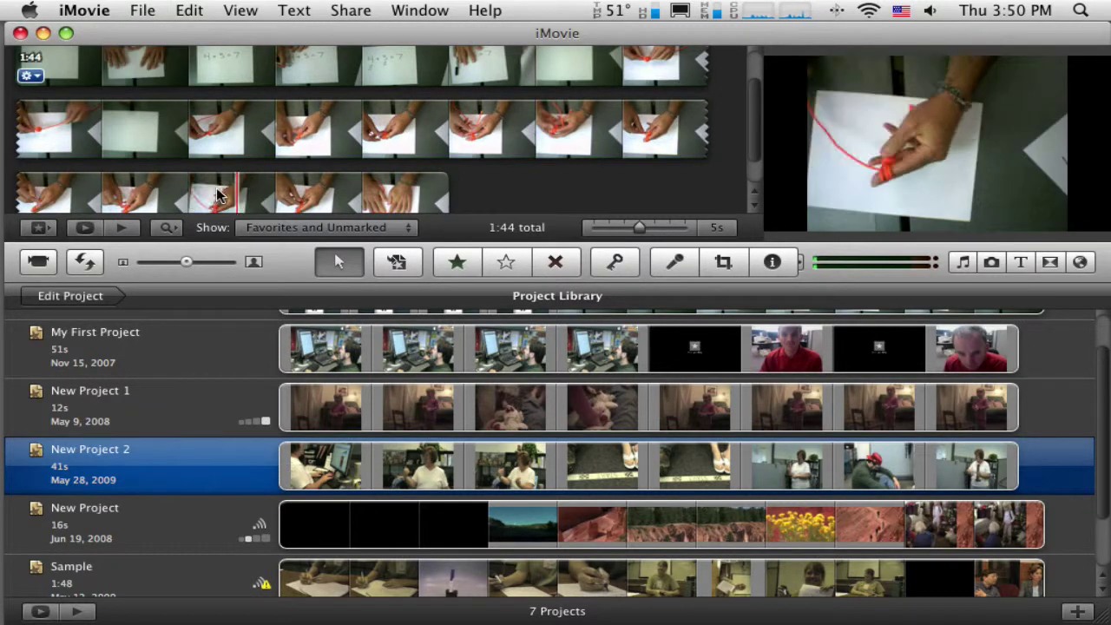
# Show the Event Library and browse the 2009 and EMED Temp events, ending on New Event 11-2-07
pyautogui.click(39, 229)
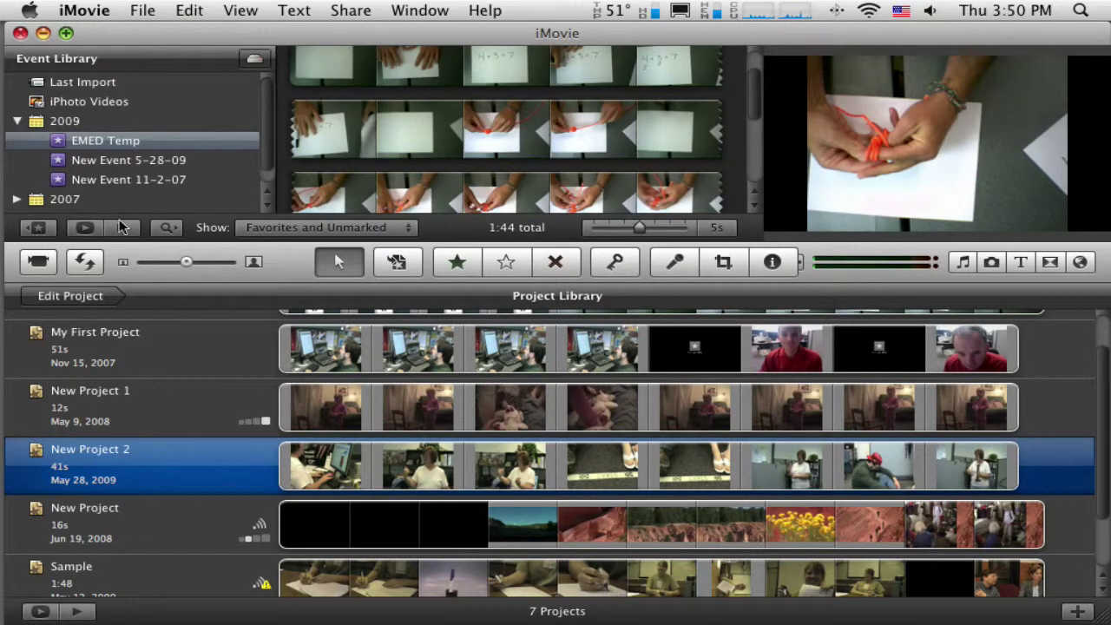
pyautogui.scroll(-1, 265, 152)
pyautogui.click(172, 163)
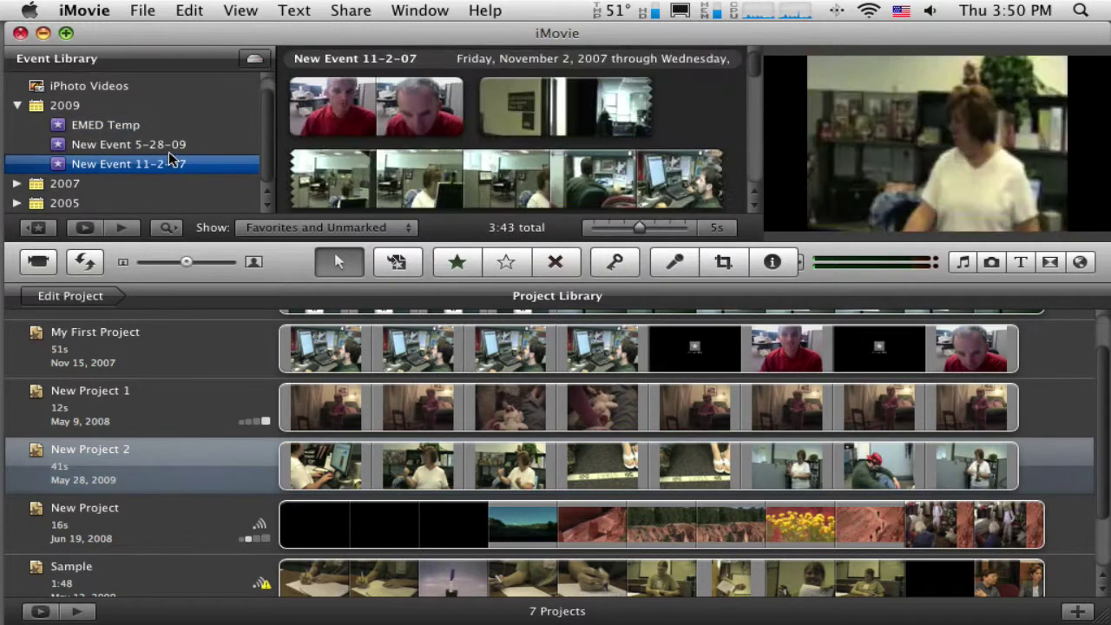
pyautogui.click(168, 151)
pyautogui.click(106, 126)
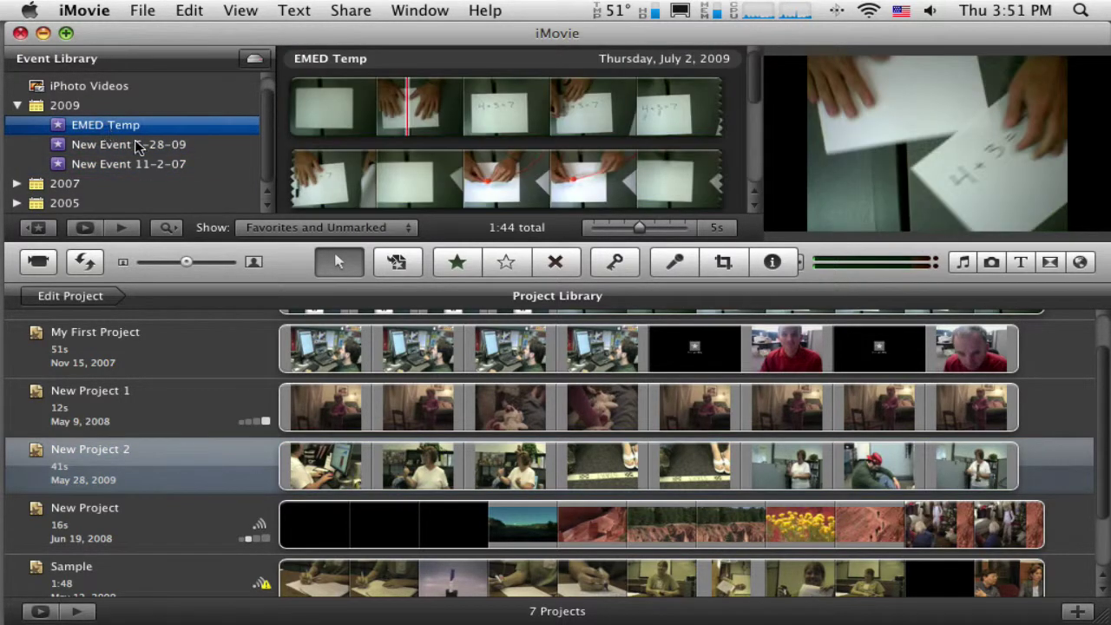
pyautogui.click(136, 147)
pyautogui.click(137, 164)
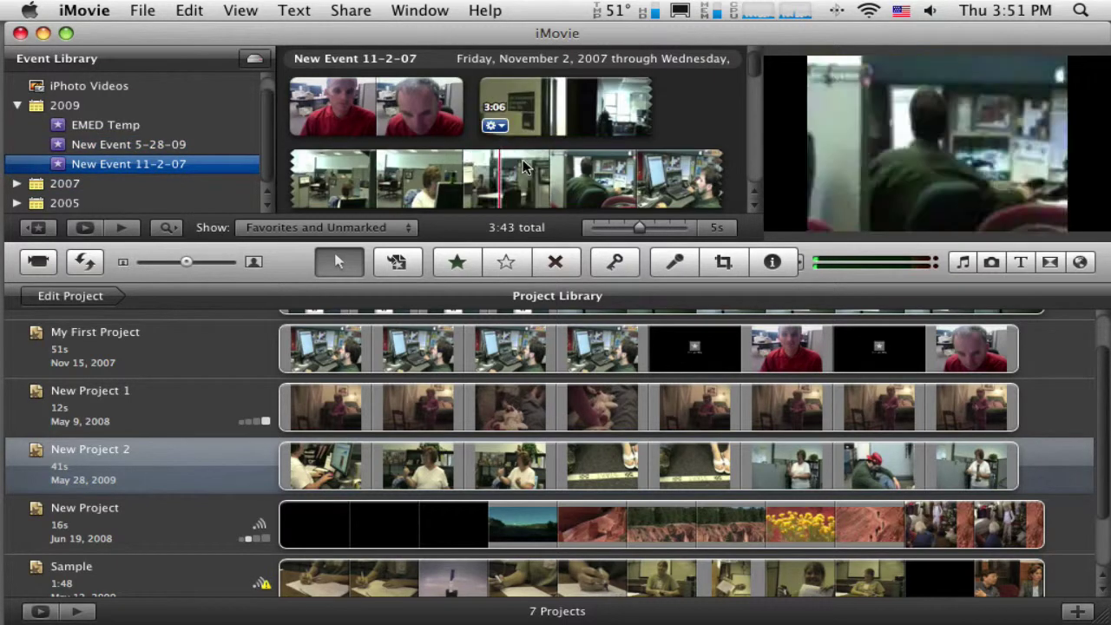